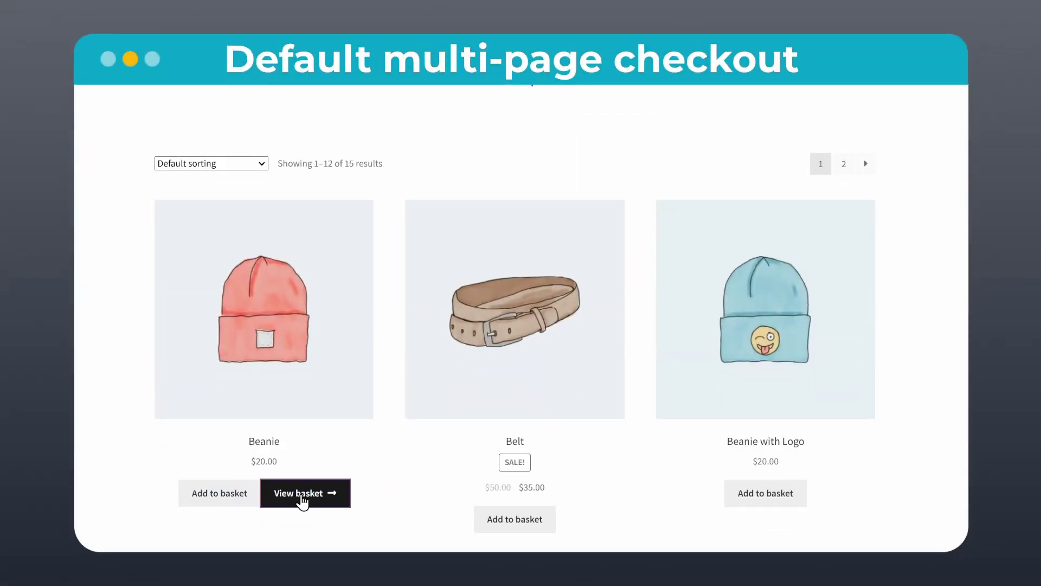
# Step: Open the basket containing the Beanie and proceed to the standard Checkout page
pyautogui.click(301, 495)
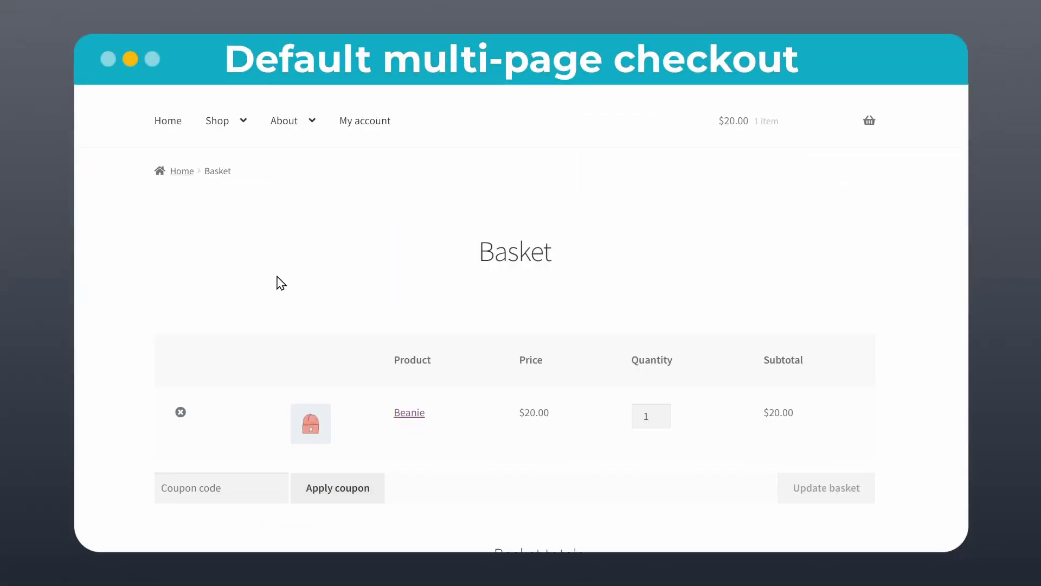
pyautogui.scroll(-4, 281, 283)
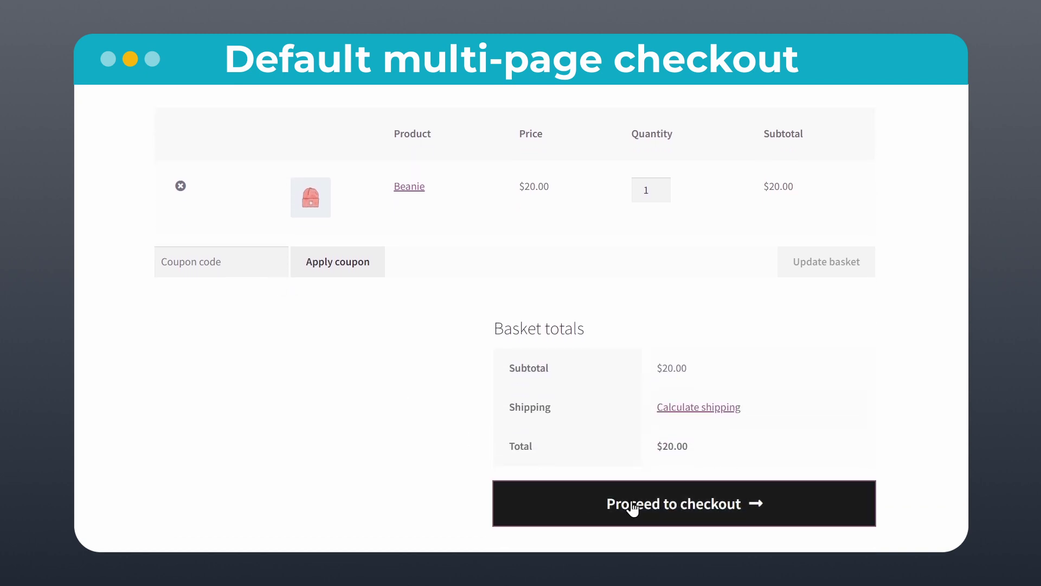
pyautogui.click(633, 509)
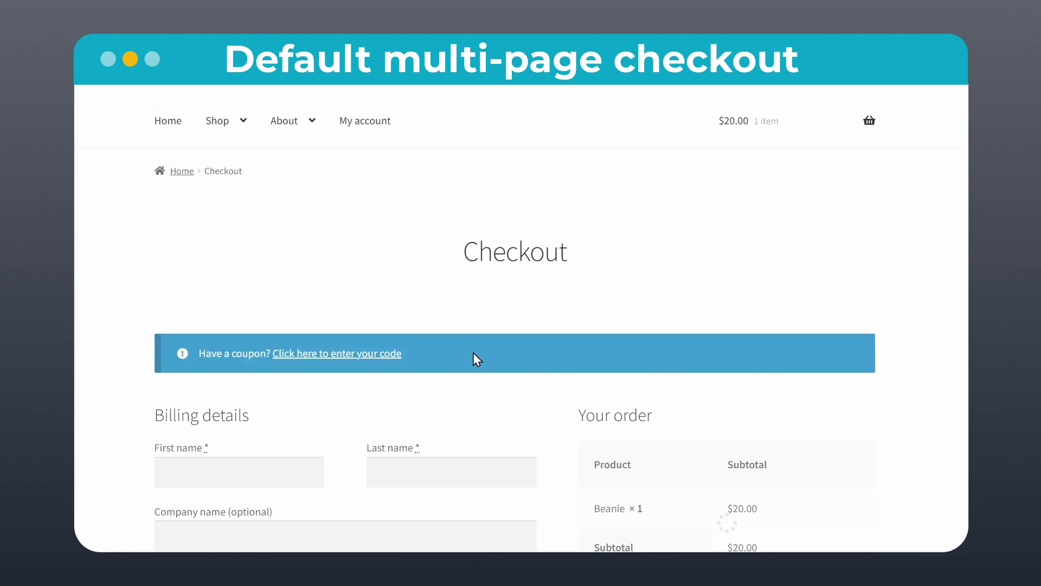
pyautogui.scroll(-6, 474, 354)
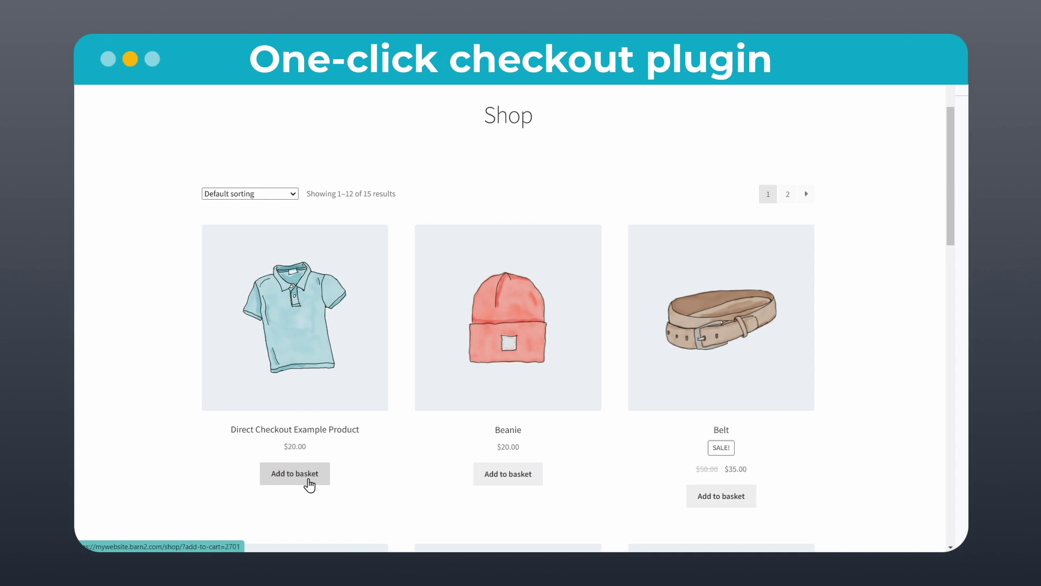
# Step: Add the Direct Checkout Example Product to the basket and scroll the slide-in checkout panel
pyautogui.click(308, 481)
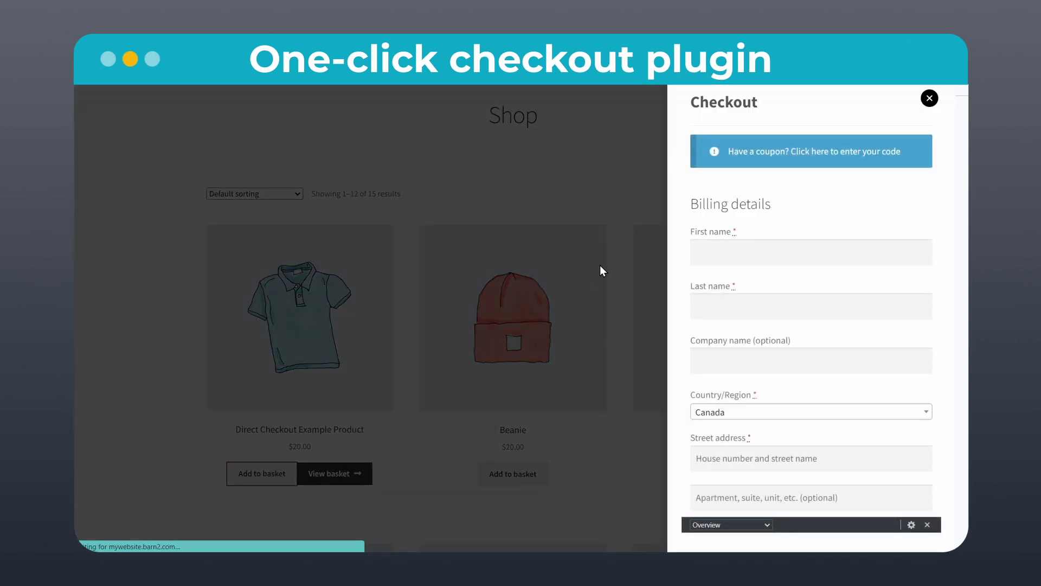
pyautogui.scroll(-3, 757, 244)
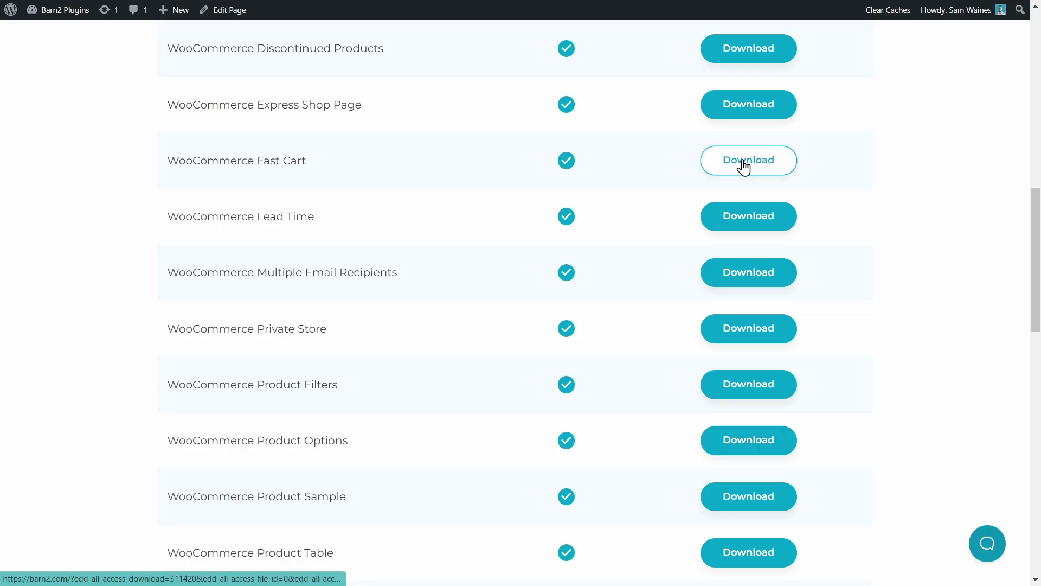
# Step: Download the Fast Cart zip and upload it through Plugins > Add New to install WooCommerce Fast Cart
pyautogui.click(743, 168)
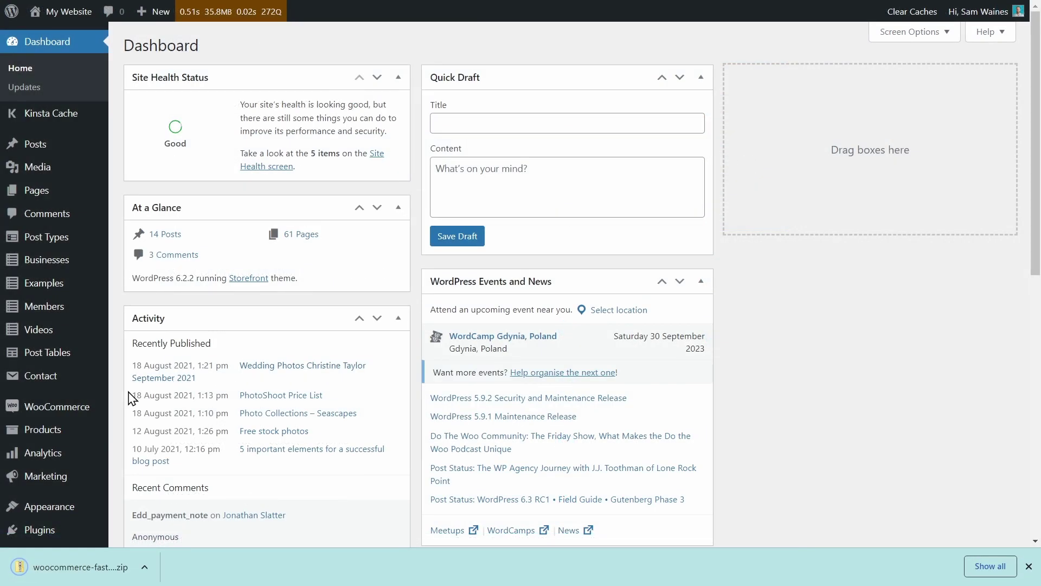
pyautogui.scroll(-3, 108, 418)
pyautogui.moveTo(88, 404)
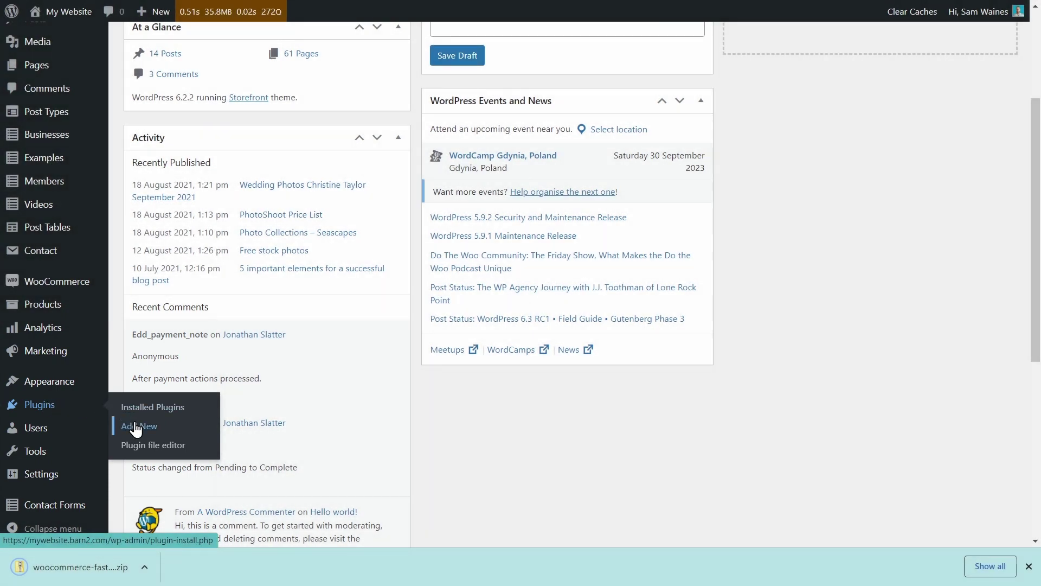
pyautogui.click(136, 428)
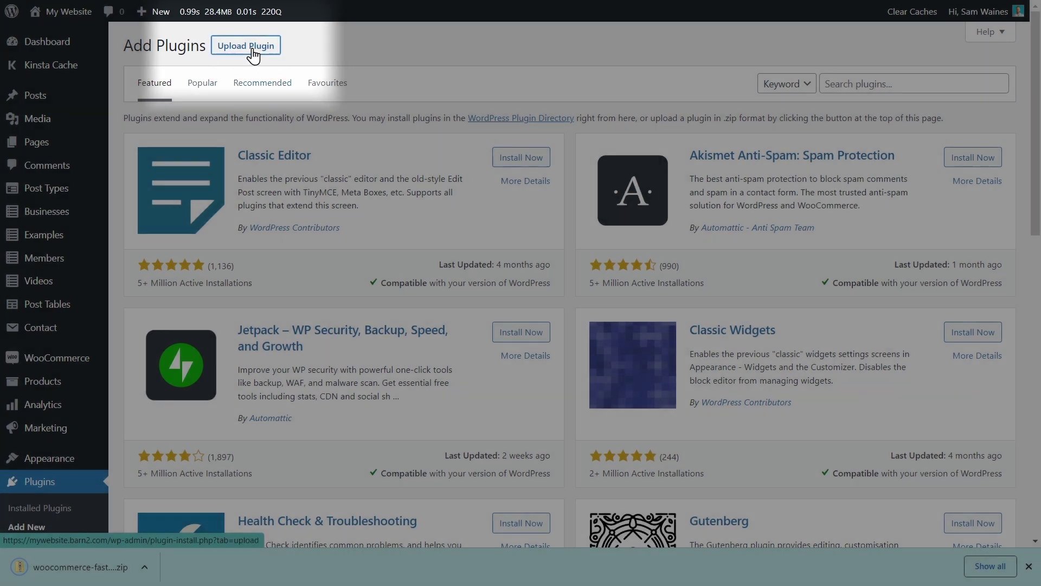
pyautogui.click(251, 49)
pyautogui.moveTo(80, 566); pyautogui.dragTo(514, 176)
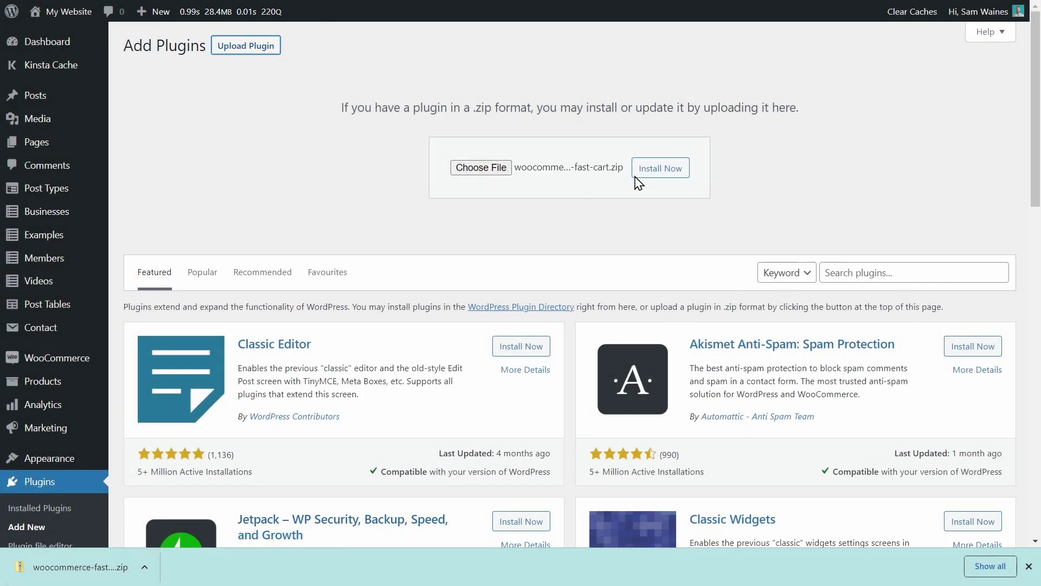
pyautogui.click(657, 169)
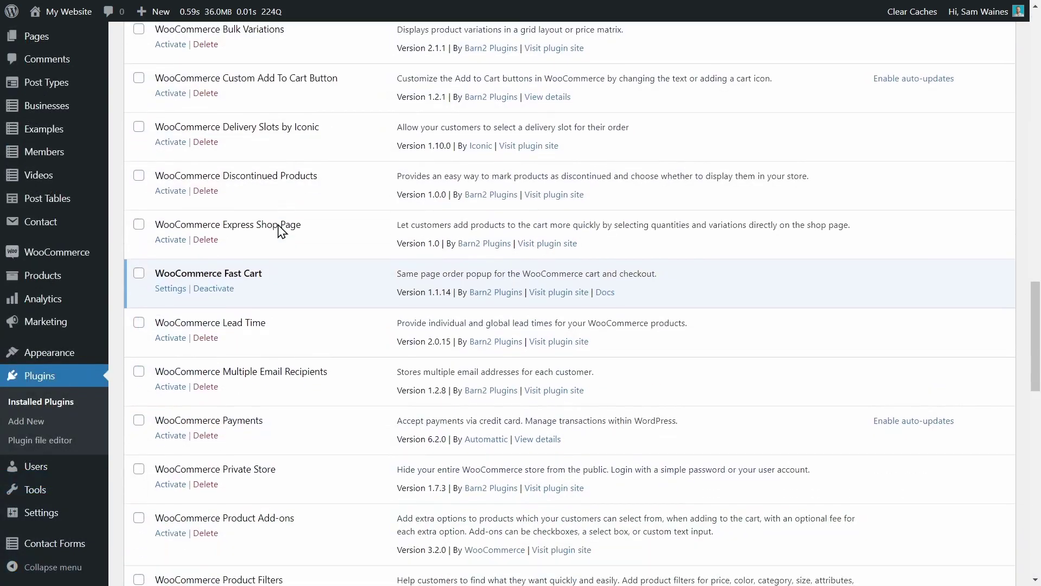
pyautogui.scroll(-2, 278, 228)
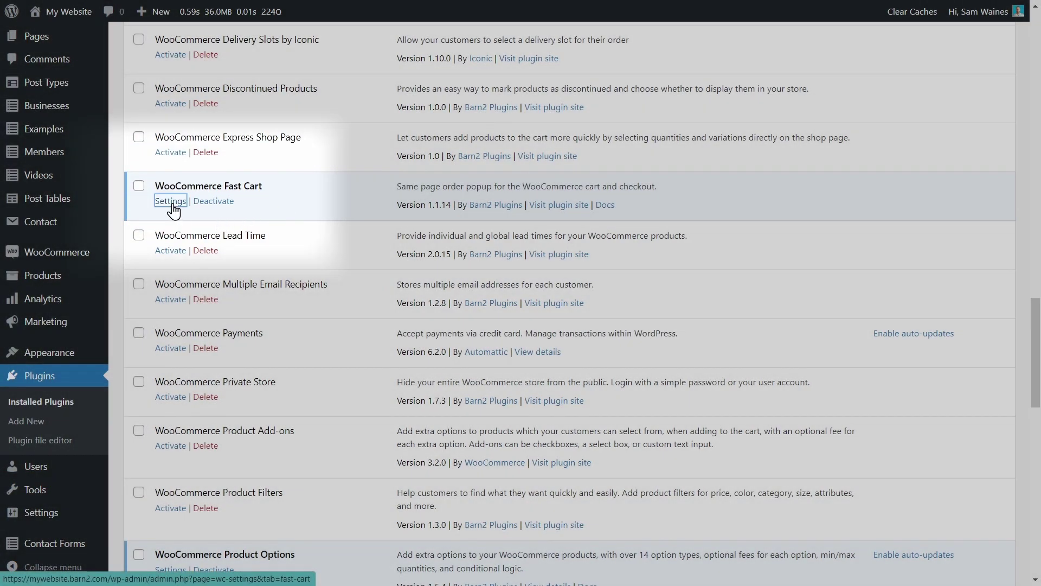
# Step: Open WooCommerce Fast Cart's settings and launch its setup wizard
pyautogui.click(171, 203)
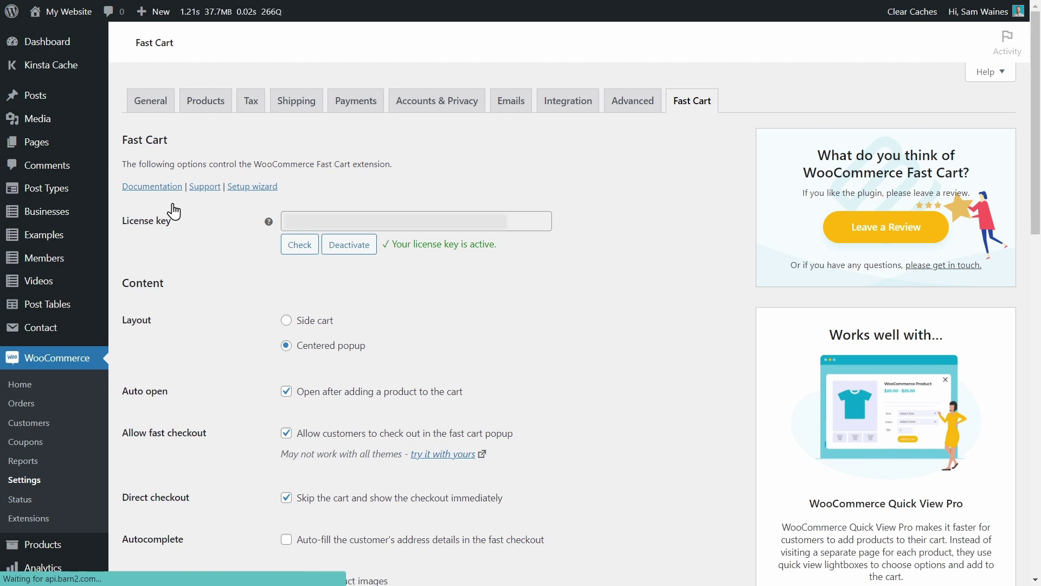
pyautogui.click(253, 188)
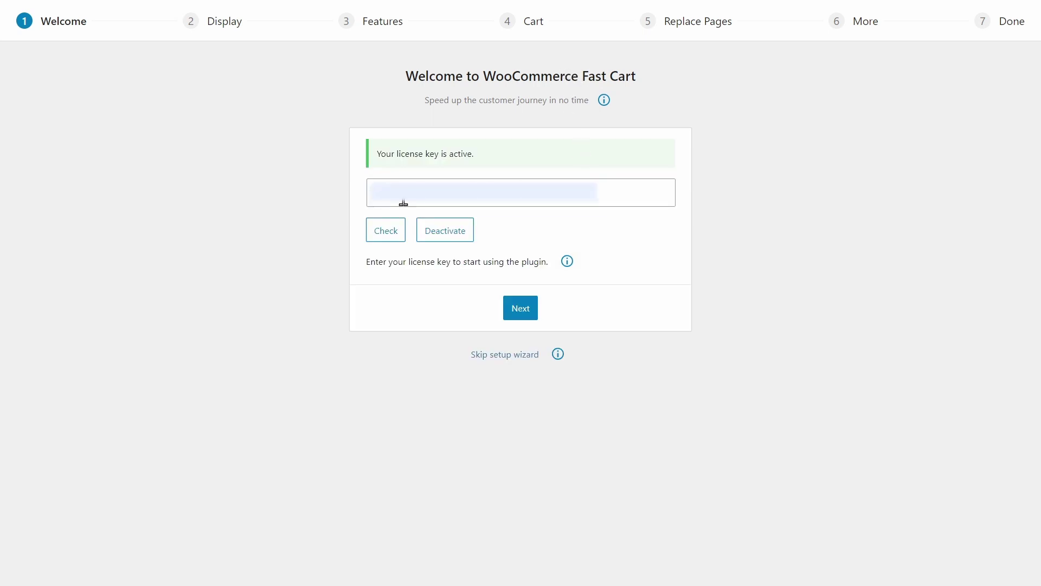
# Step: On the Display step, choose Side cart with the floating cart icon at Bottom
pyautogui.click(535, 315)
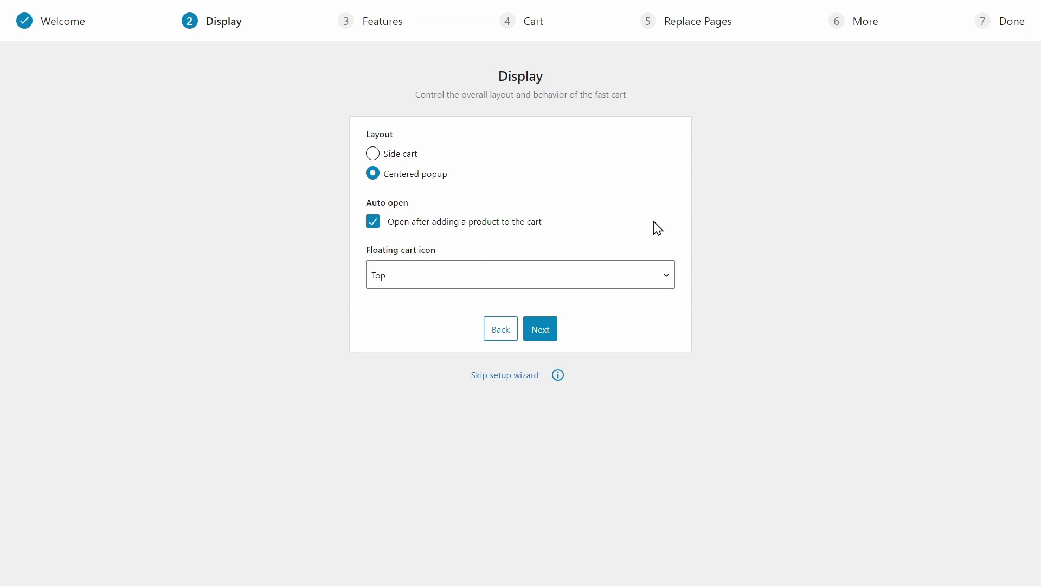
pyautogui.click(374, 158)
pyautogui.click(406, 278)
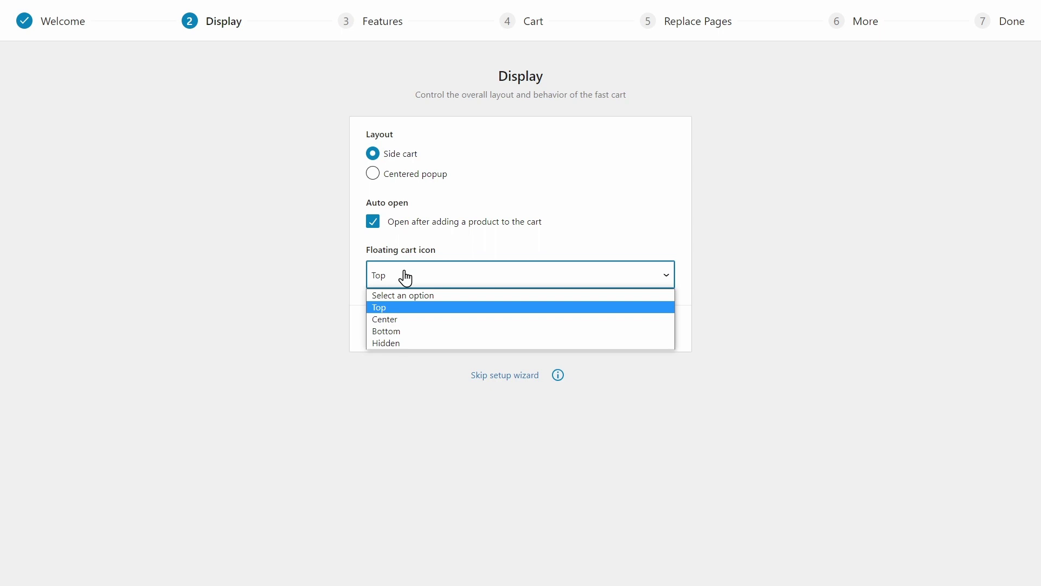
pyautogui.click(406, 331)
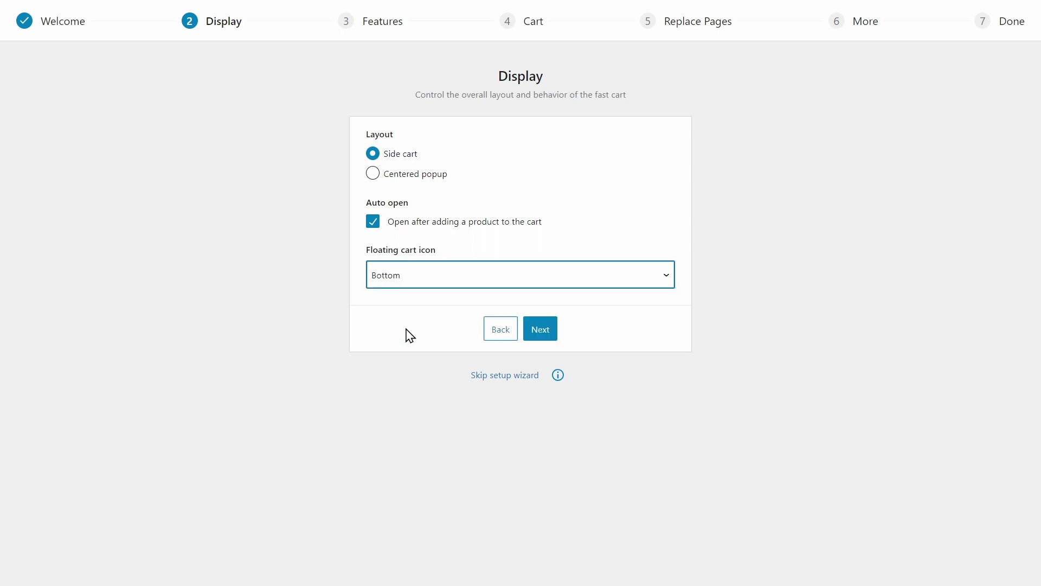
pyautogui.click(536, 336)
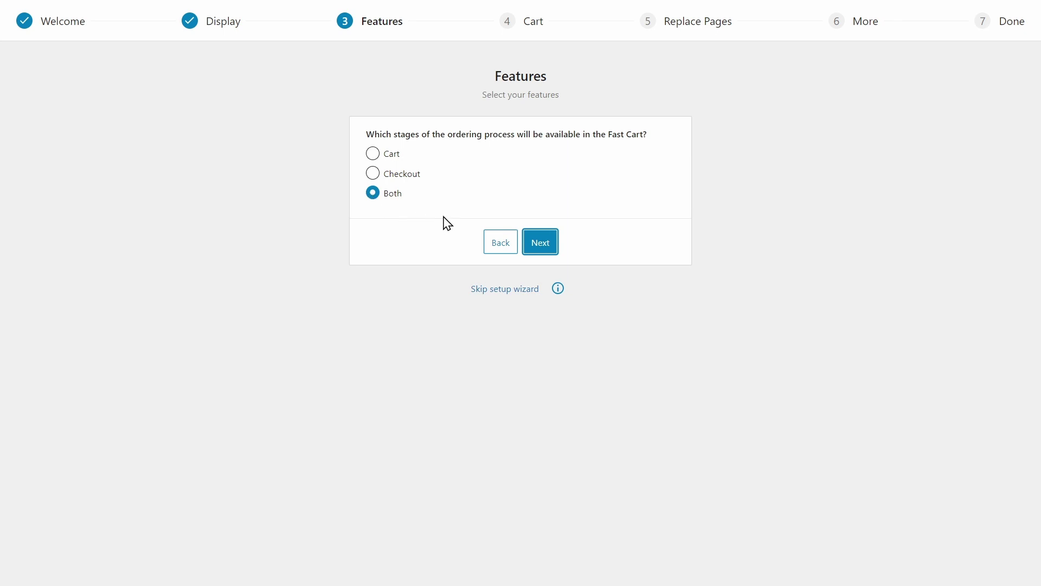
# Step: Keep Both on Features, accept the Cart and Replace Pages defaults, and finish the wizard
pyautogui.click(546, 245)
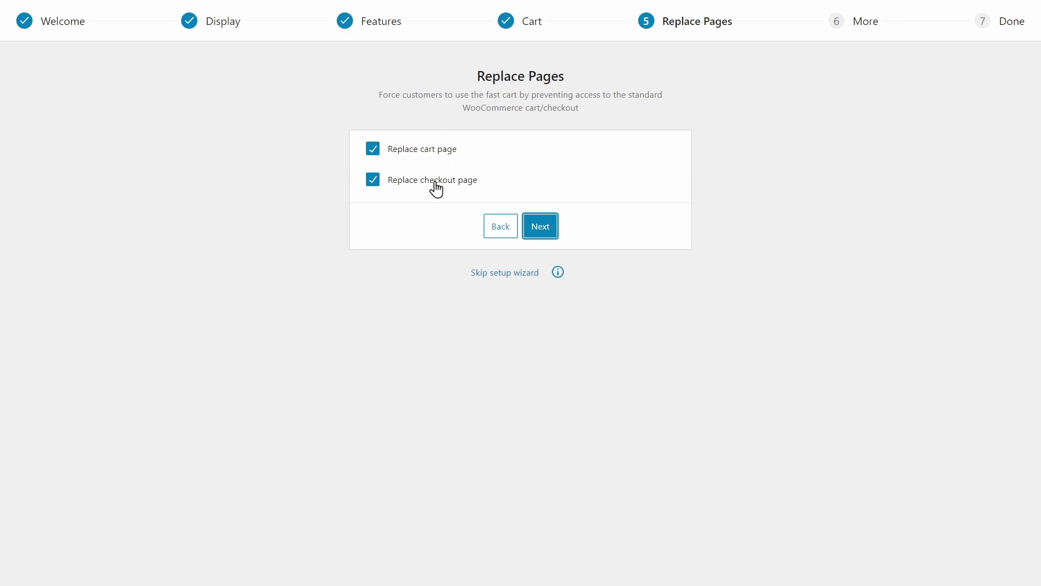
pyautogui.click(546, 229)
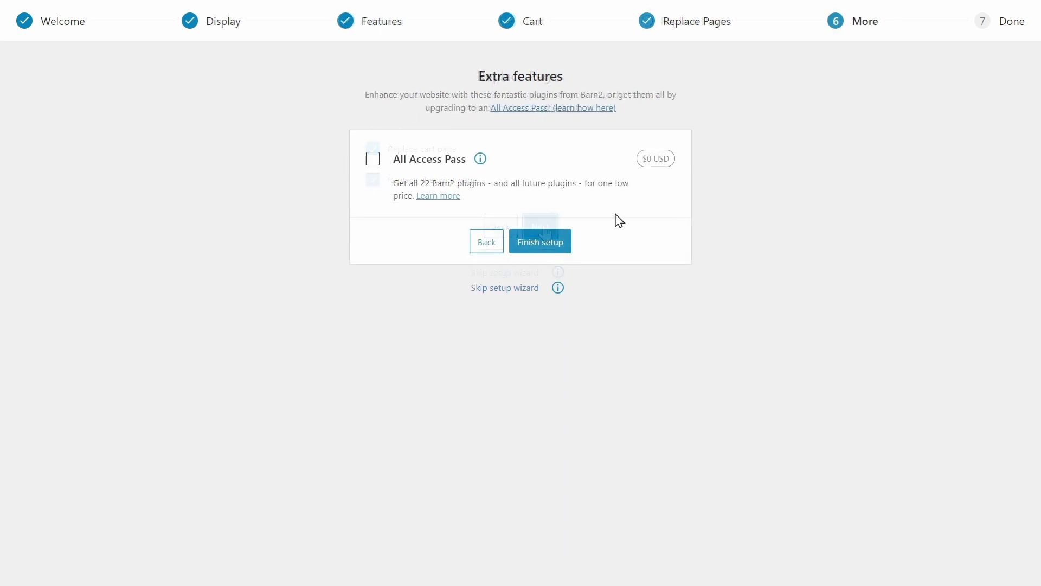
pyautogui.click(539, 248)
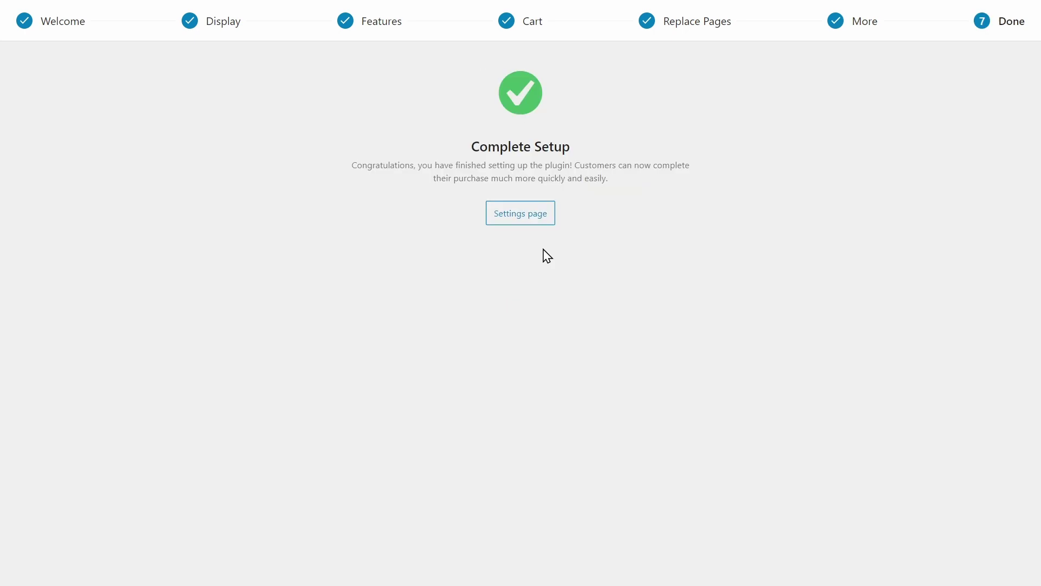
pyautogui.click(521, 221)
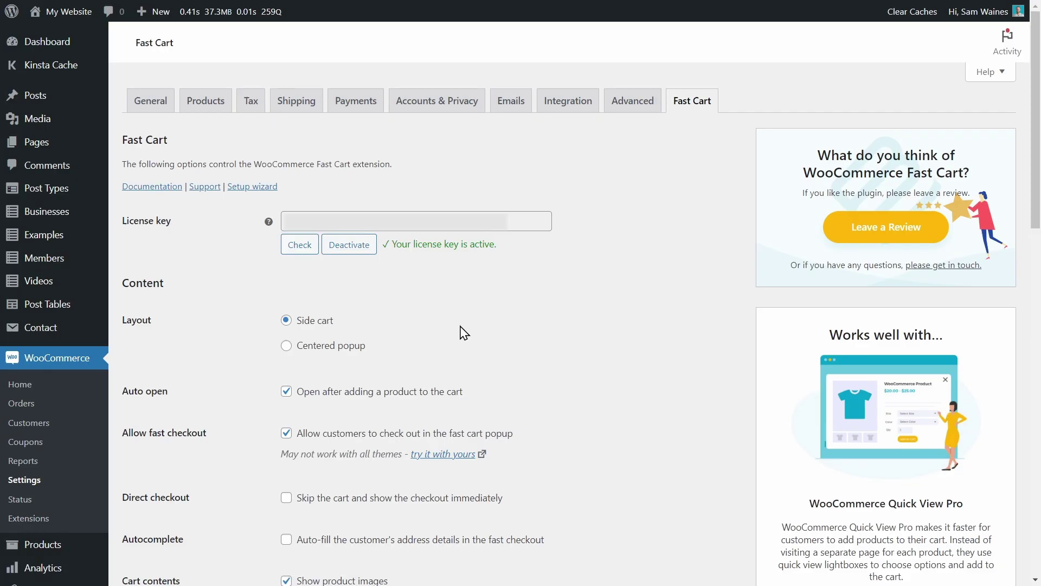
# Step: Tick the checkout checkbox in the Fast Cart settings and scroll through the remaining options
pyautogui.scroll(-3, 464, 331)
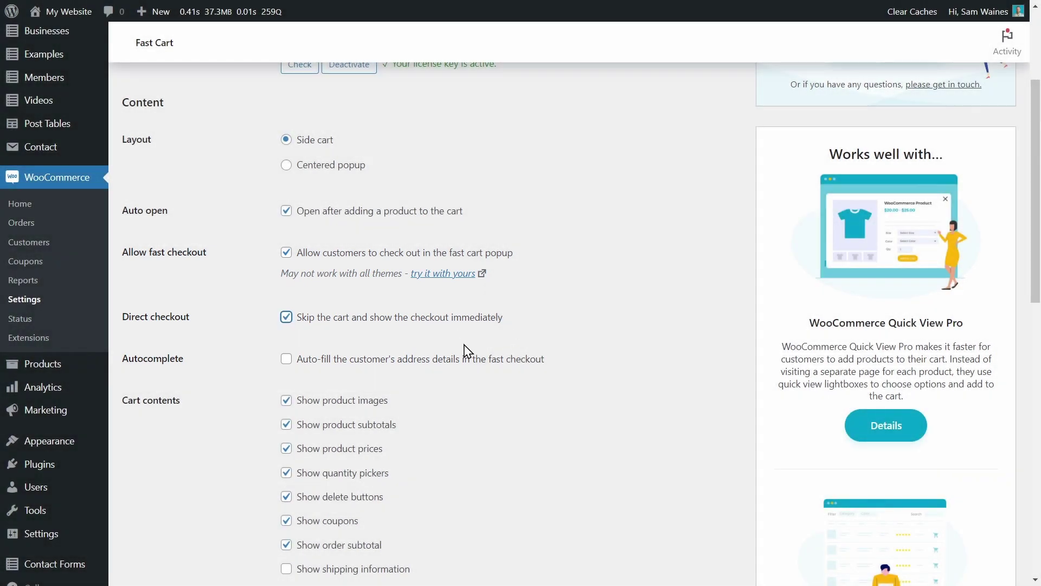
pyautogui.click(287, 360)
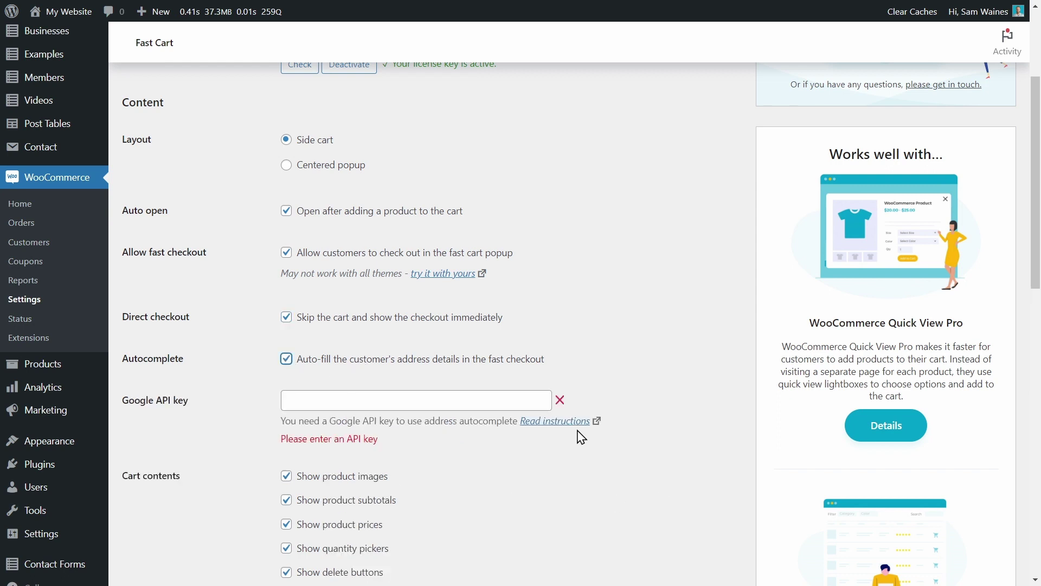
pyautogui.scroll(-10, 553, 437)
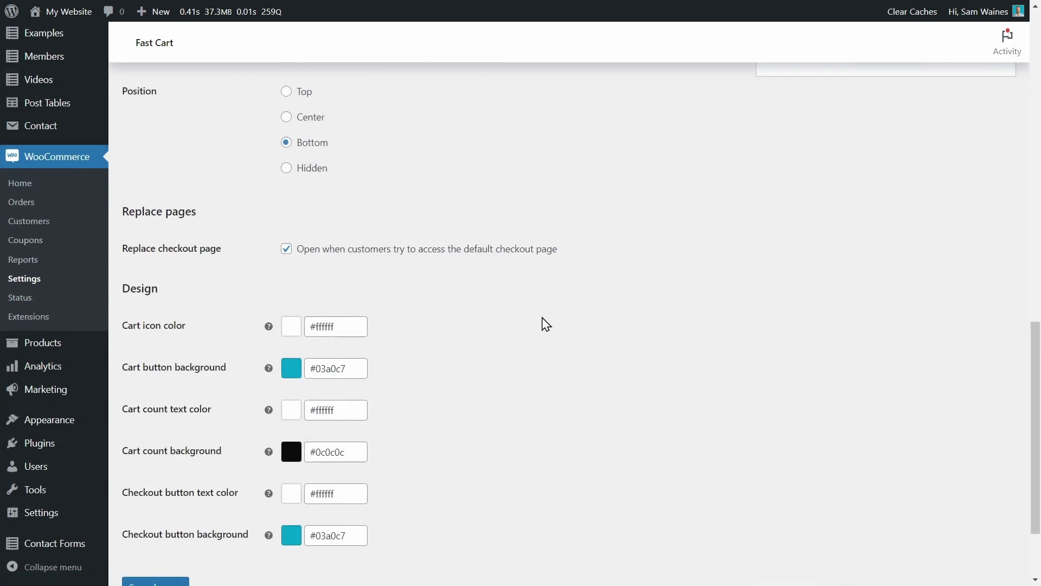
pyautogui.scroll(-2, 500, 284)
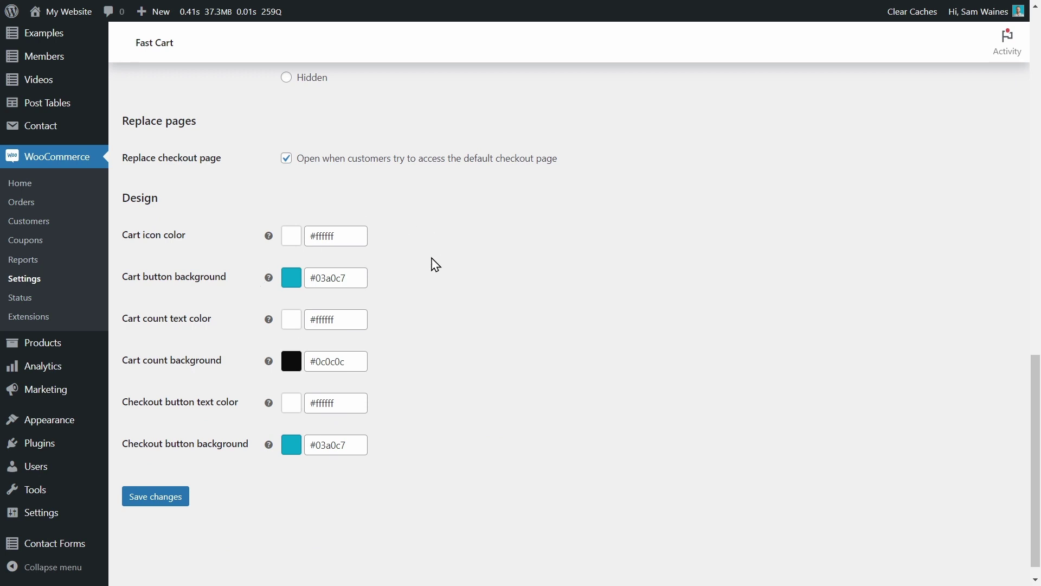
pyautogui.scroll(1, 434, 263)
pyautogui.scroll(2, 342, 264)
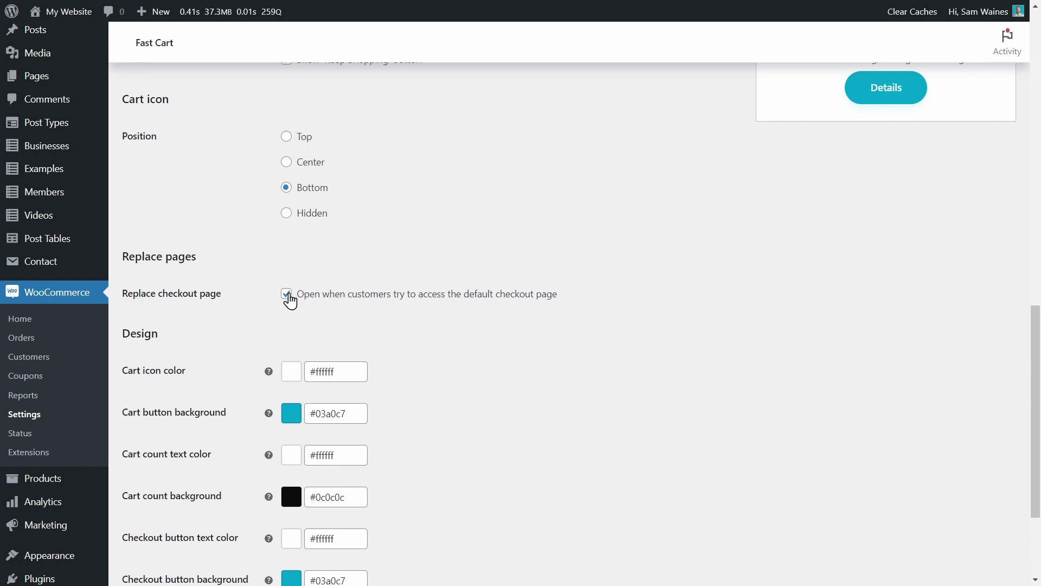
pyautogui.scroll(-3, 291, 296)
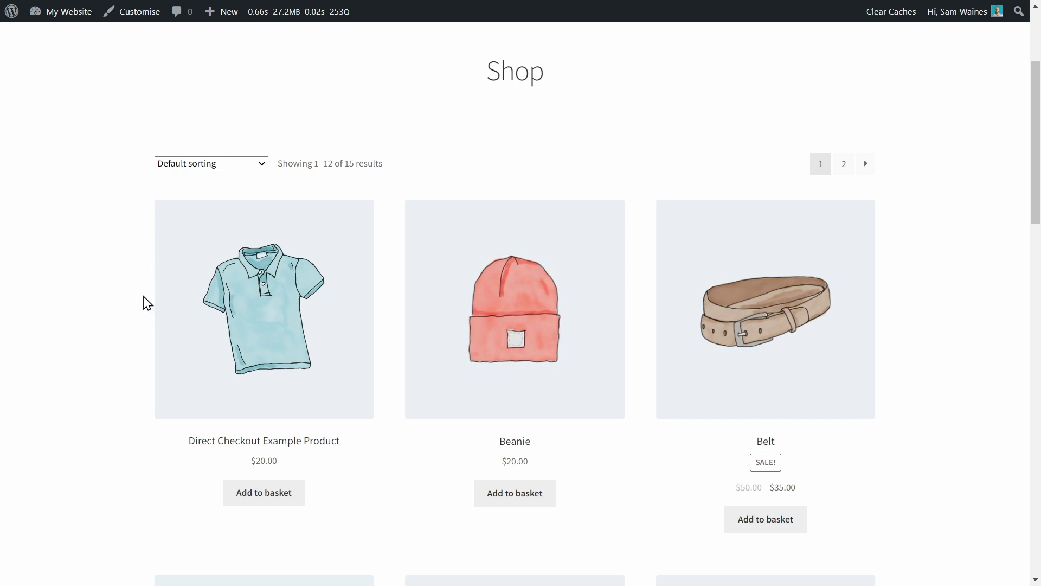
# Step: Add the Direct Checkout Example Product, scroll through the side Checkout panel, then close it
pyautogui.click(281, 504)
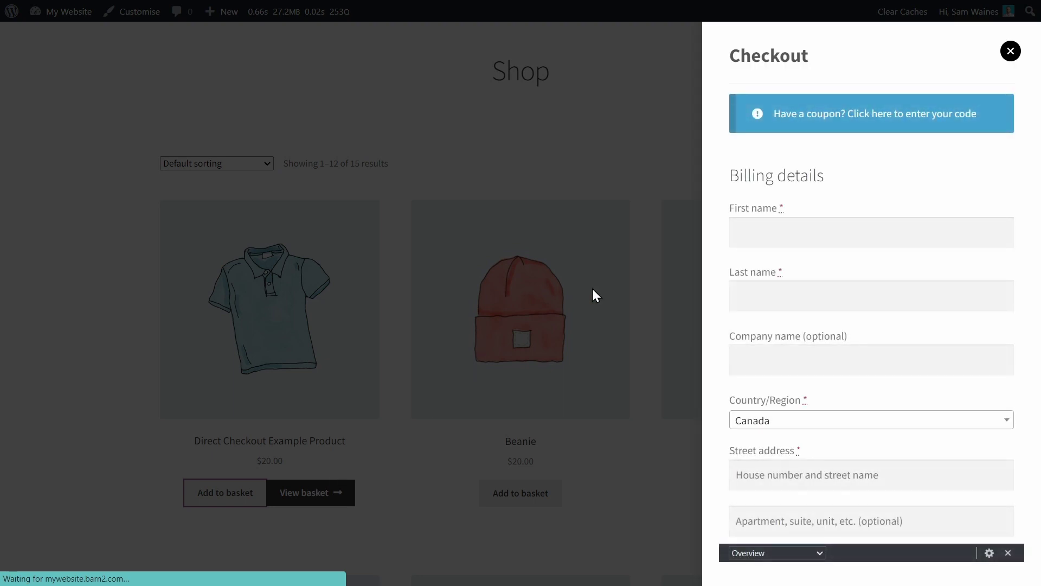
pyautogui.scroll(-6, 810, 224)
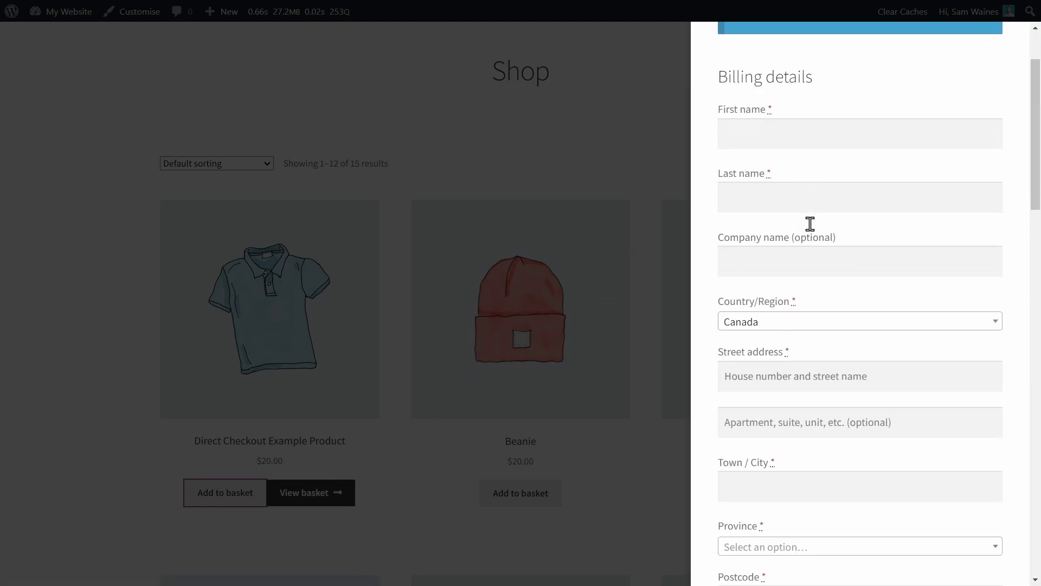
pyautogui.scroll(-18, 813, 230)
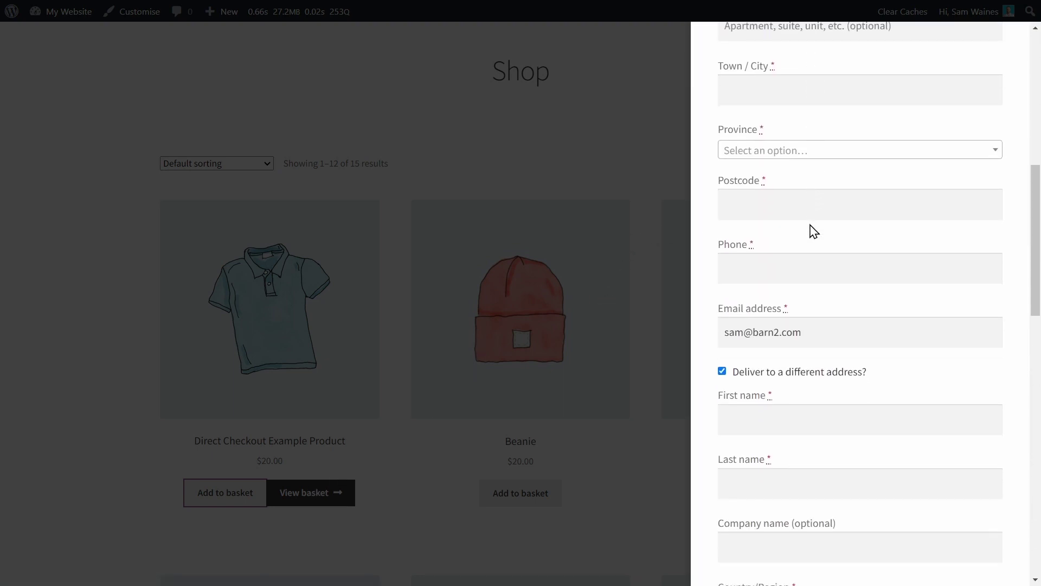
pyautogui.scroll(-4, 813, 231)
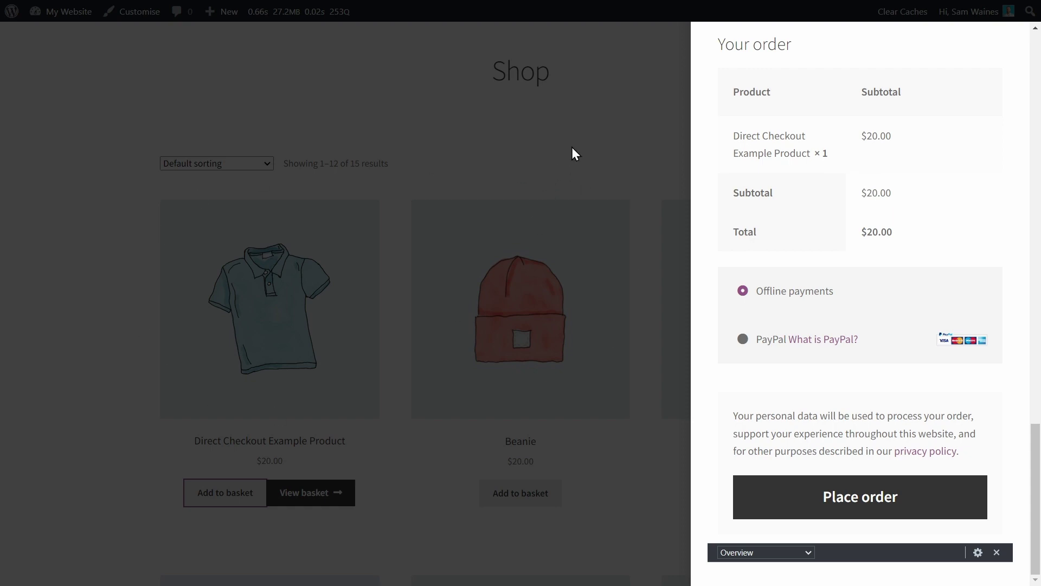
pyautogui.click(531, 130)
# Step: Add the Beanie to the basket and close the Checkout panel
pyautogui.scroll(-1, 553, 412)
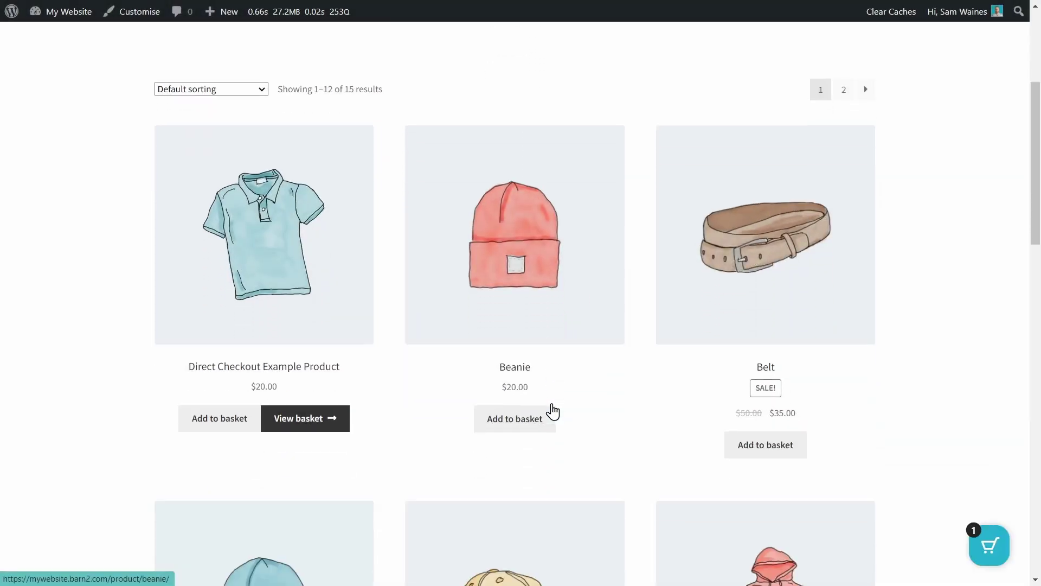
pyautogui.scroll(-3, 553, 412)
pyautogui.click(551, 233)
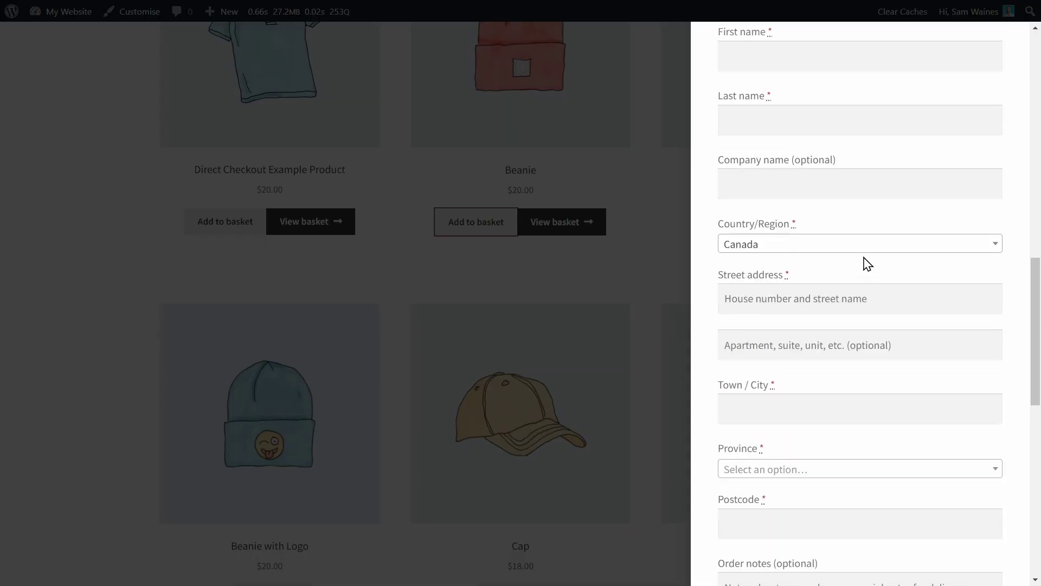
pyautogui.scroll(15, 868, 264)
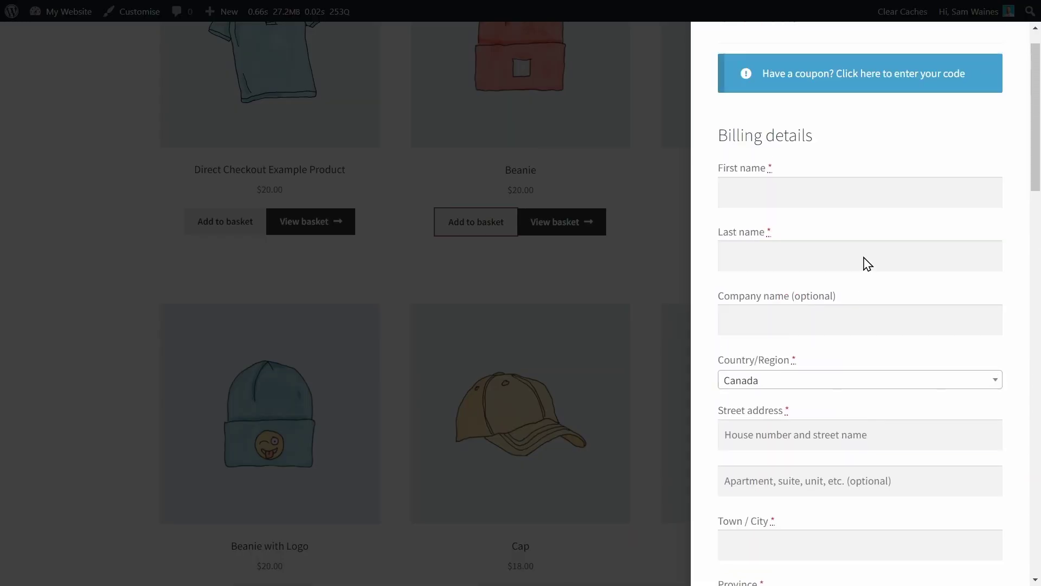
pyautogui.scroll(1, 868, 264)
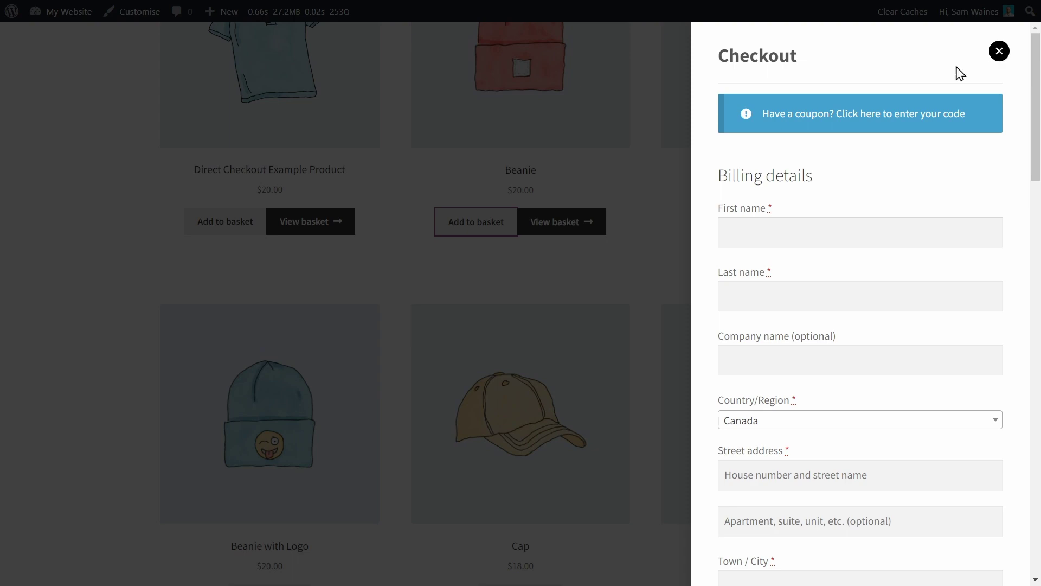
pyautogui.click(998, 52)
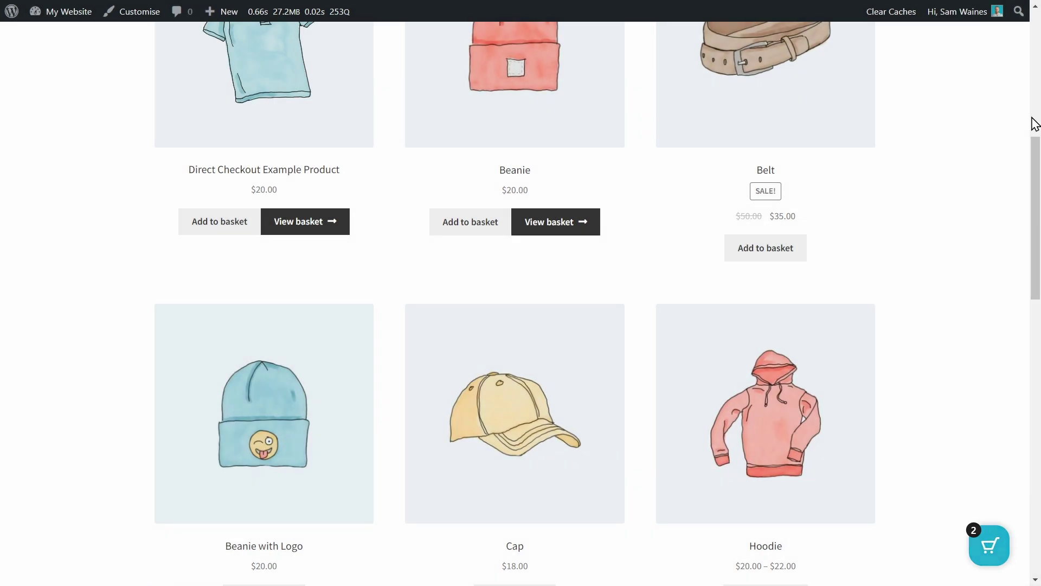
# Step: Reopen the fast checkout from the floating cart and review the two-item $40.00 order
pyautogui.click(992, 539)
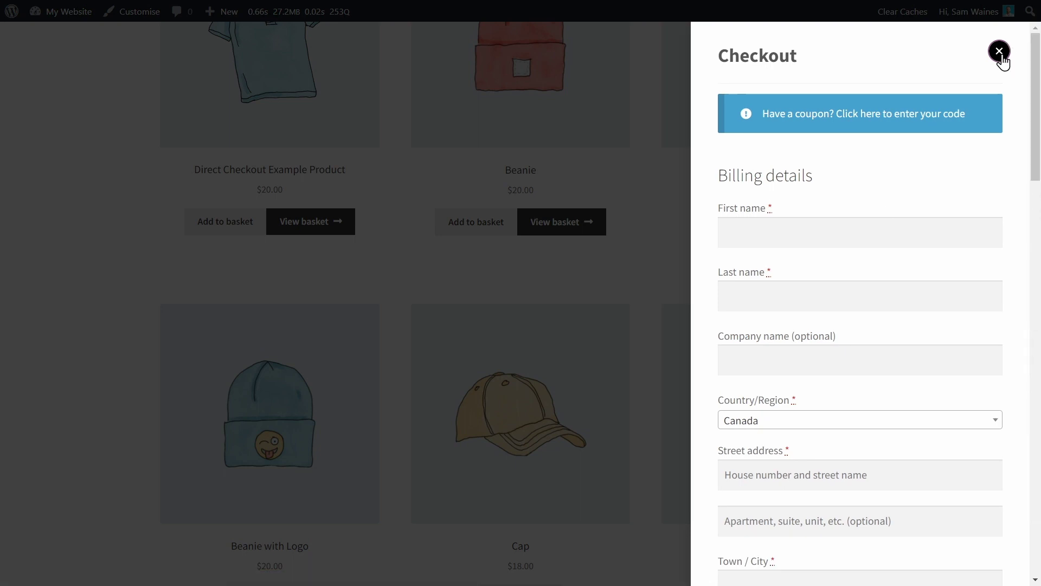
pyautogui.scroll(-14, 892, 304)
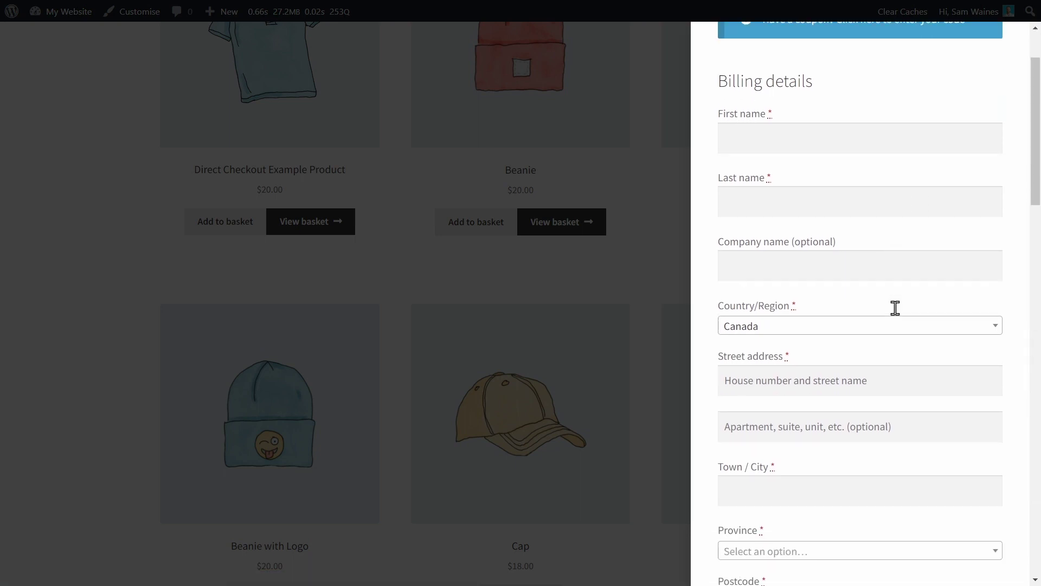
pyautogui.scroll(-12, 894, 308)
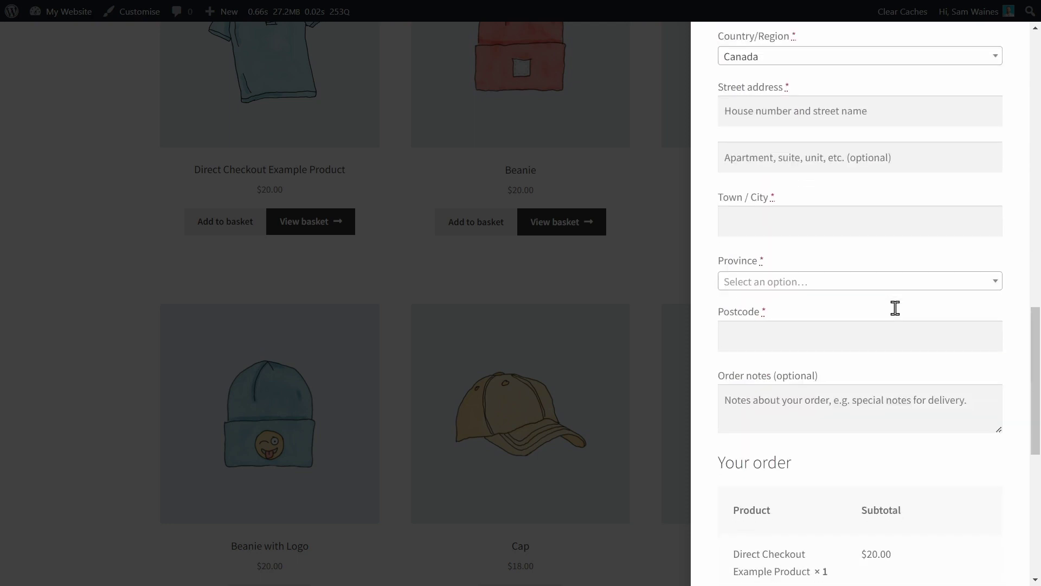
pyautogui.scroll(1, 895, 308)
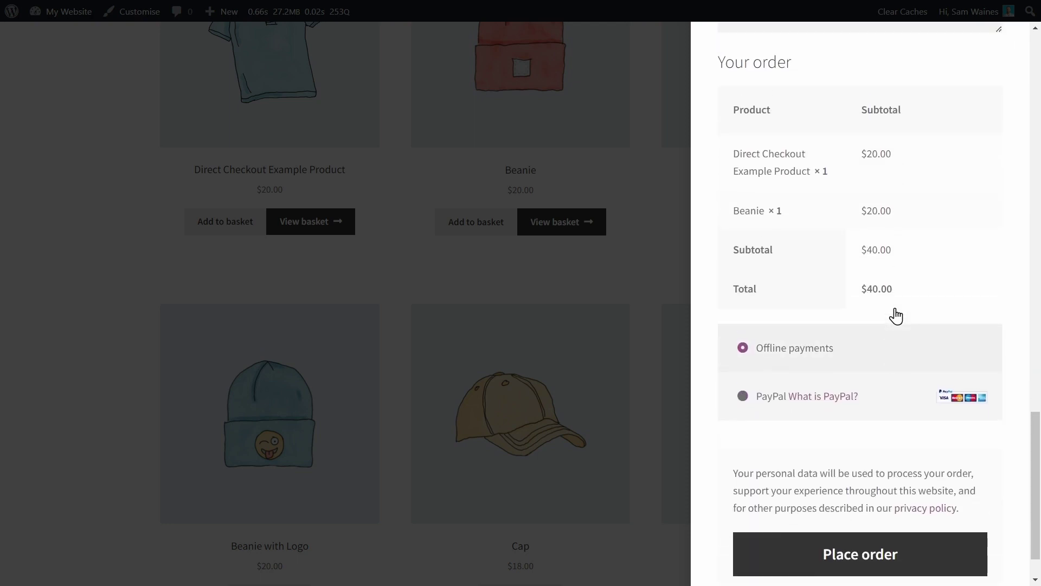
pyautogui.scroll(-1, 876, 209)
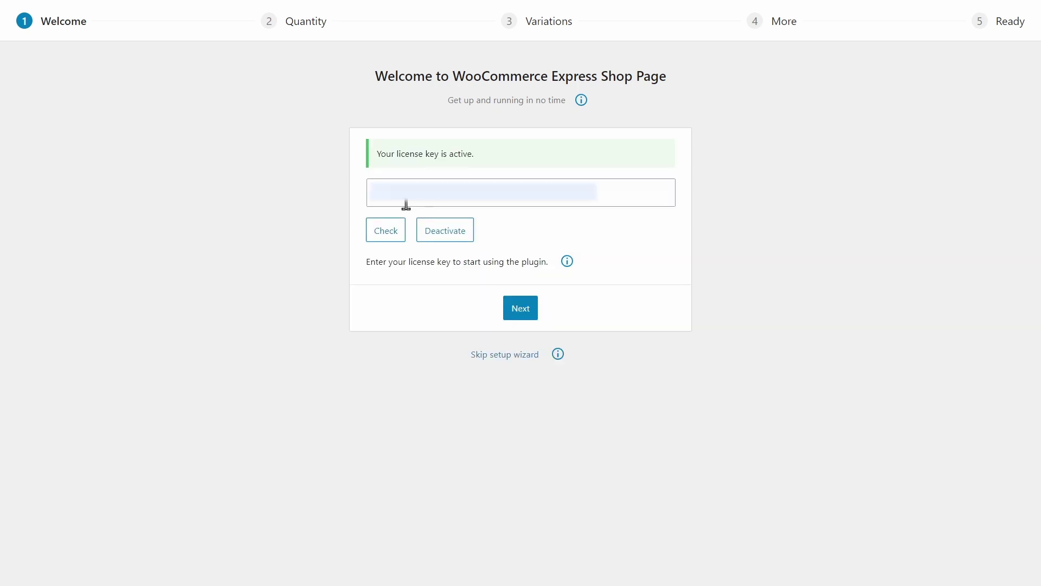
# Step: Run the Express Shop Page wizard keeping quantity and variation options ticked, then open its settings
pyautogui.click(520, 308)
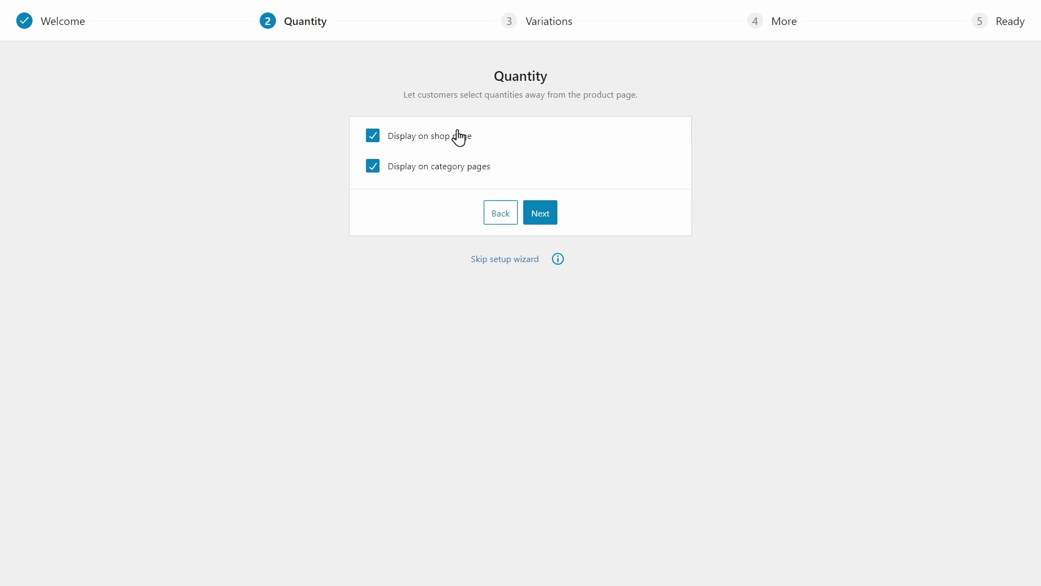
pyautogui.click(540, 213)
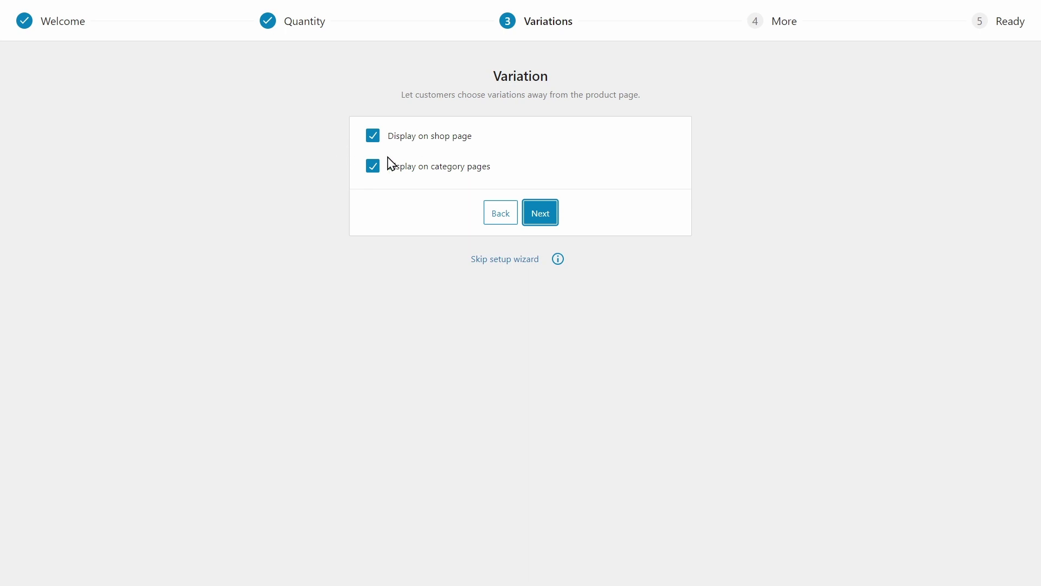
pyautogui.click(548, 217)
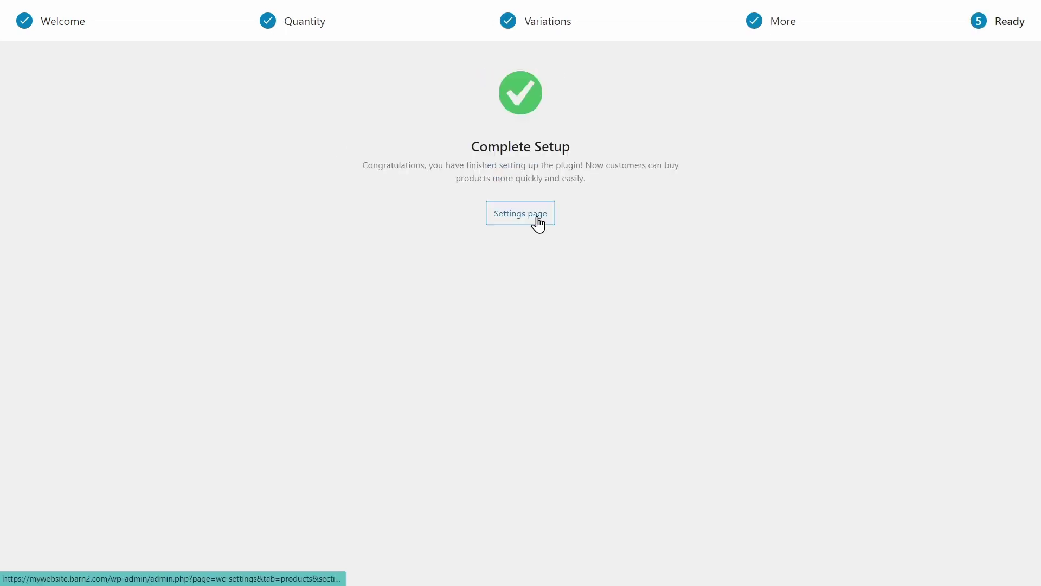
pyautogui.click(537, 221)
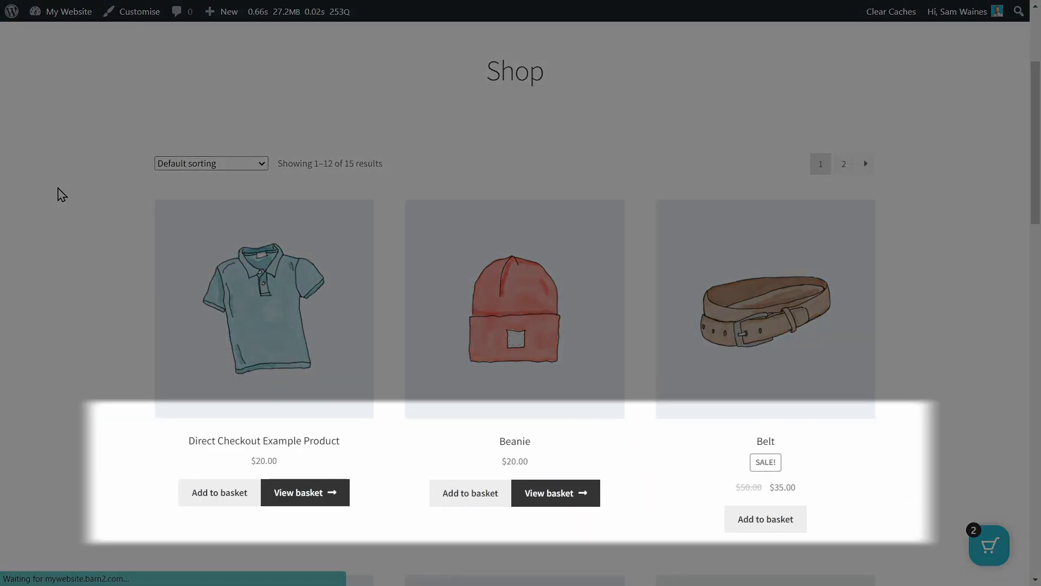
# Step: Raise the Direct Checkout Example Product quantity to 3 on the Shop page
pyautogui.scroll(-1, 61, 194)
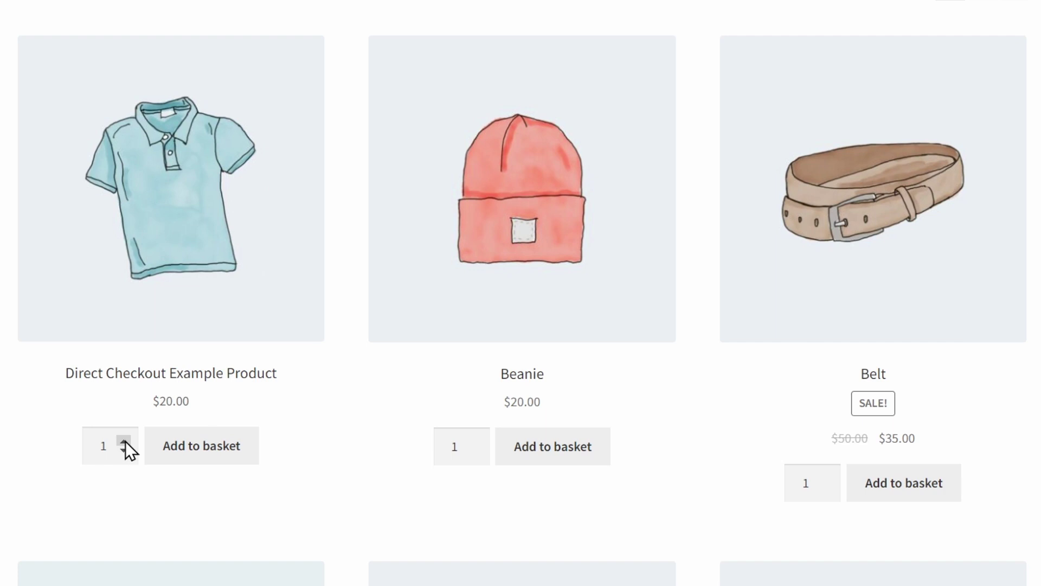
pyautogui.click(124, 440)
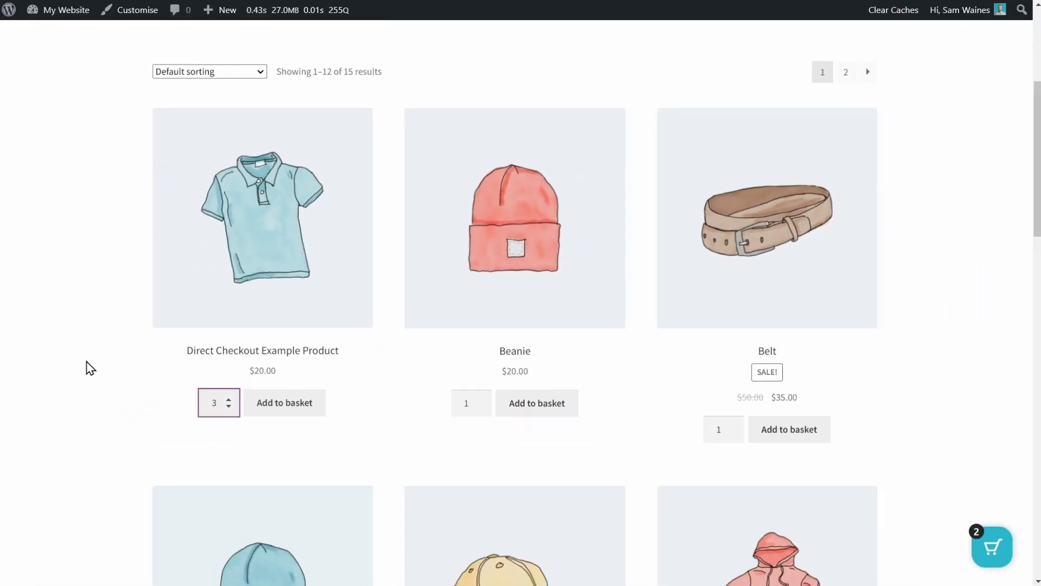
pyautogui.scroll(-3, 89, 368)
pyautogui.scroll(-5, 92, 368)
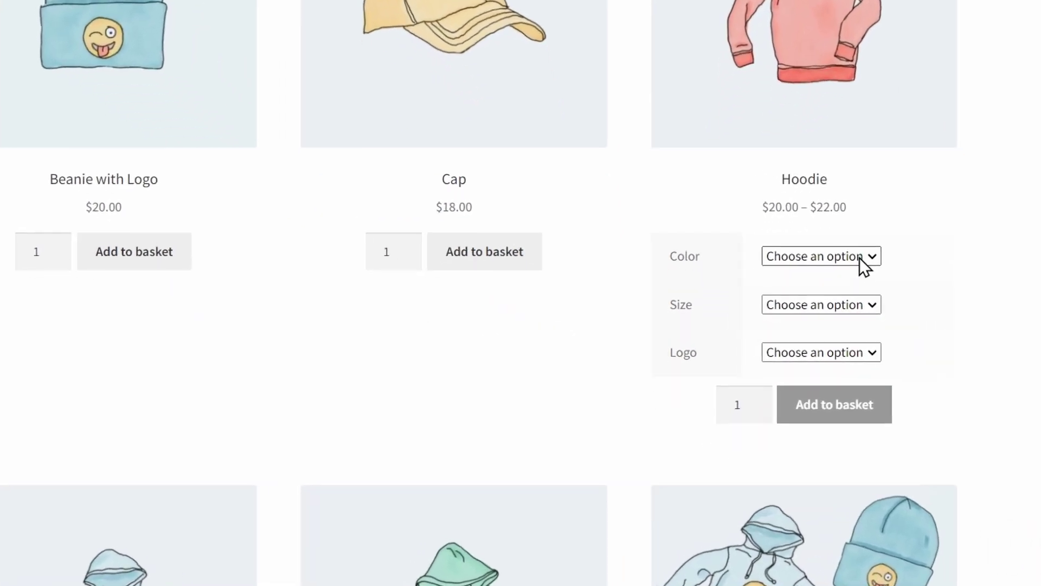
# Step: Add a Blue, Medium Hoodie with logo Yes to the basket
pyautogui.click(807, 330)
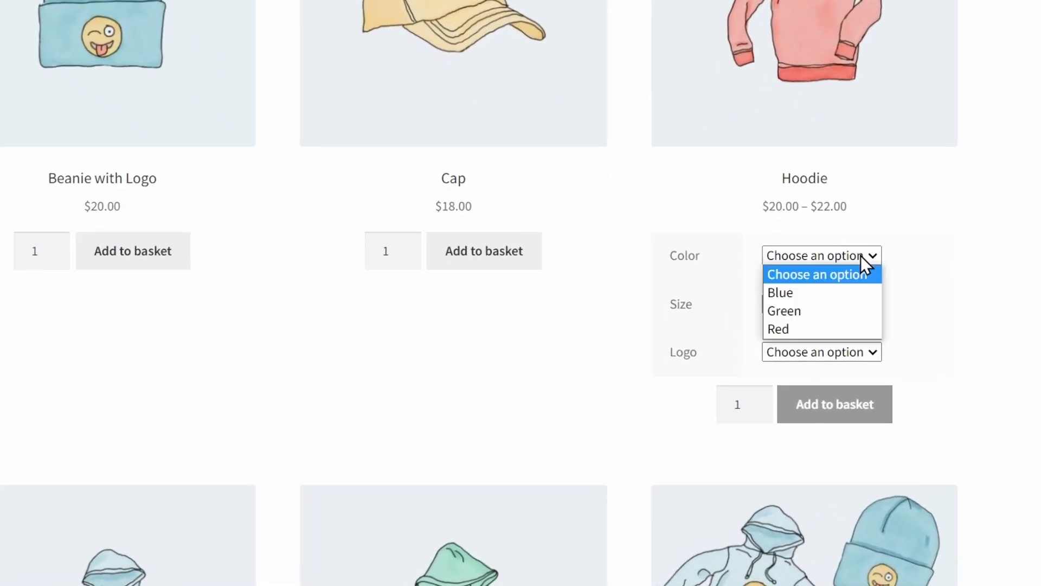
pyautogui.click(812, 294)
pyautogui.click(850, 305)
pyautogui.click(825, 360)
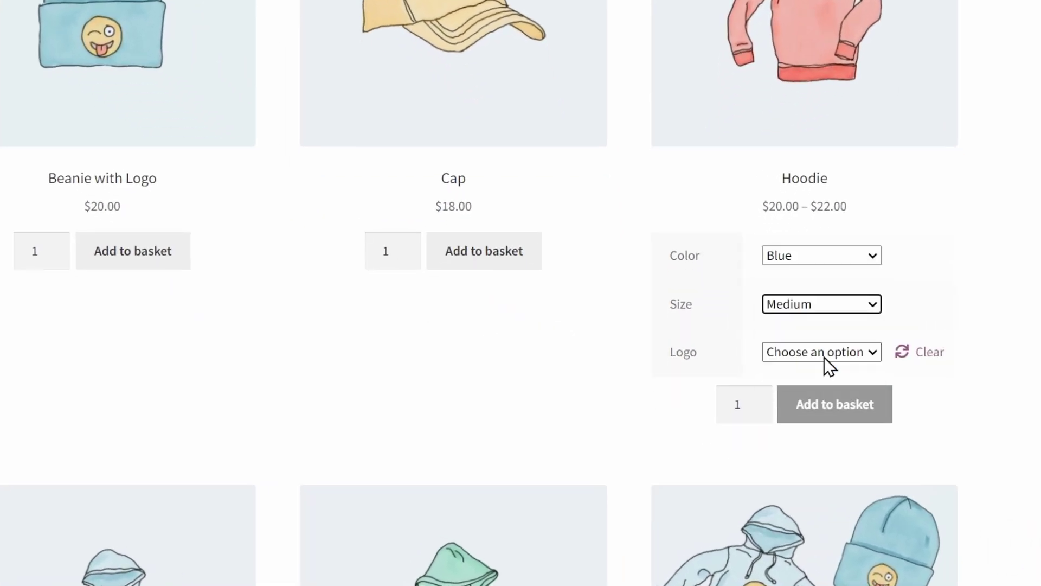
pyautogui.click(819, 351)
pyautogui.click(815, 388)
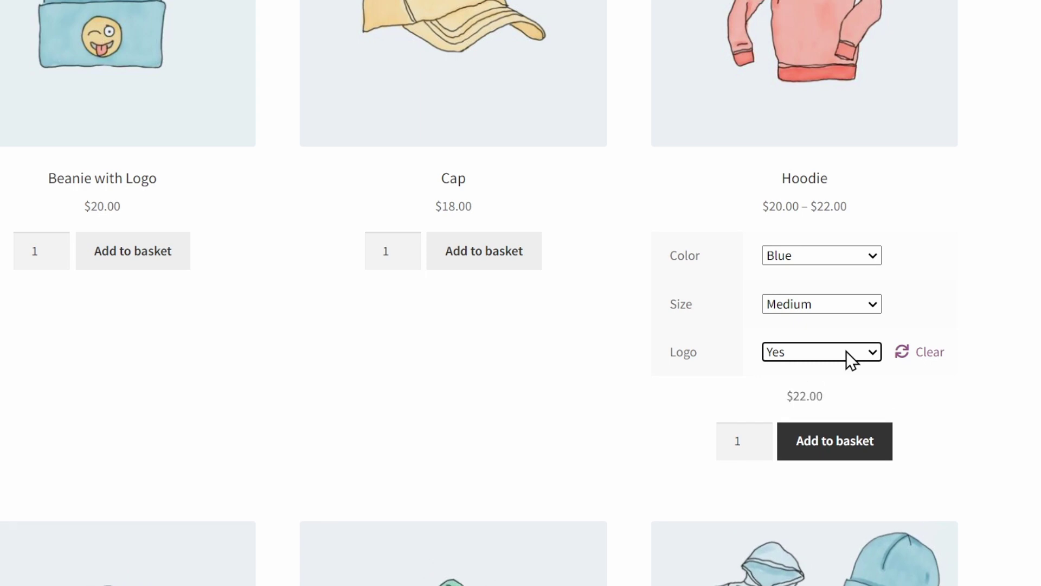
pyautogui.click(841, 448)
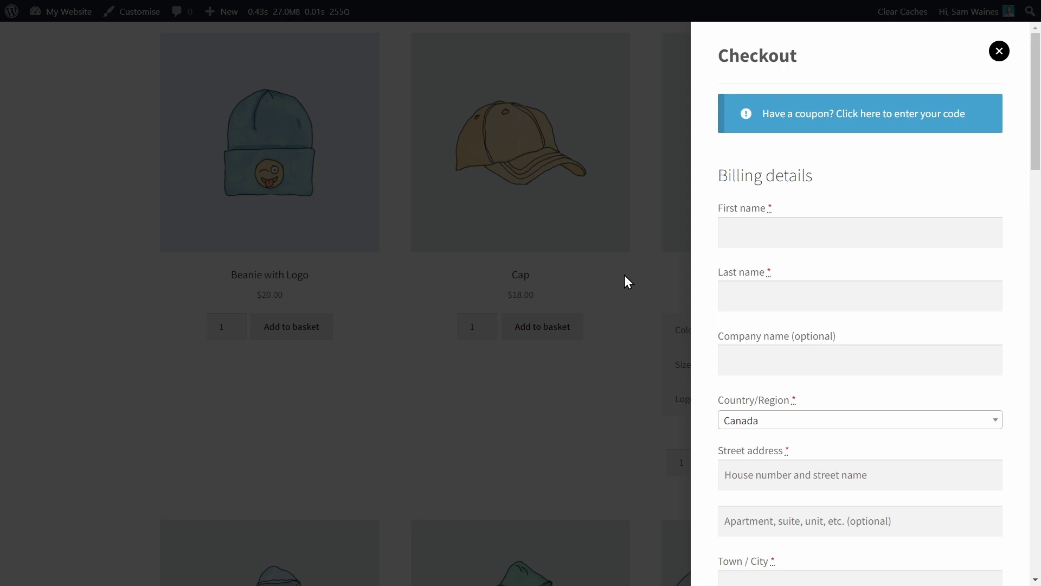
pyautogui.scroll(-3, 848, 284)
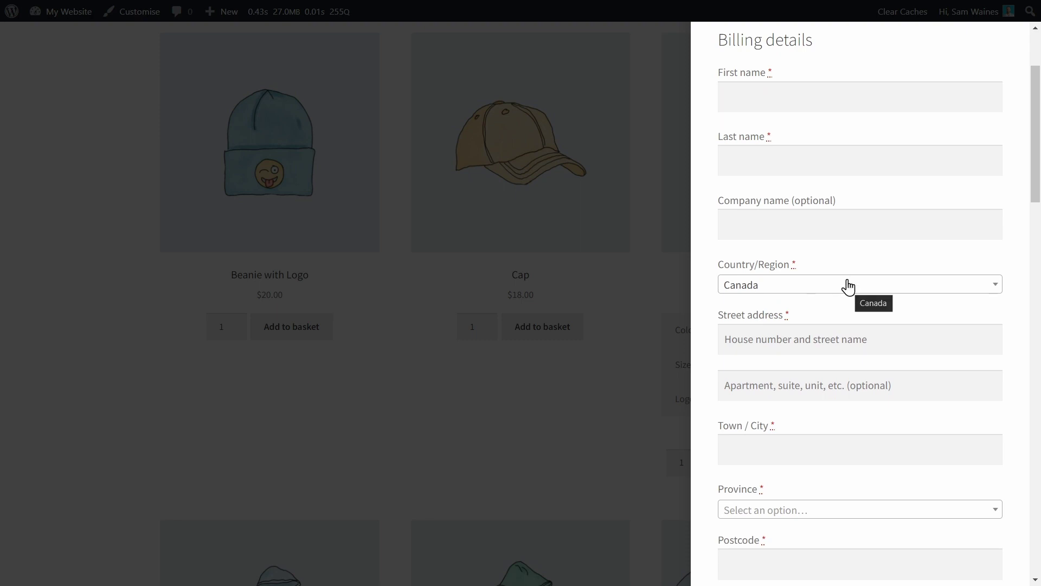
pyautogui.scroll(-4, 849, 288)
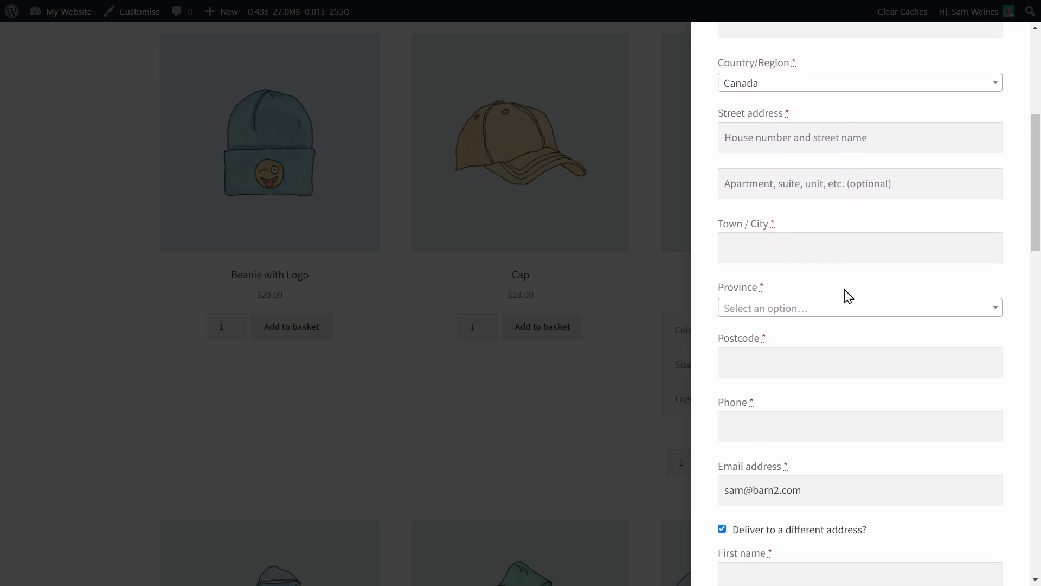
pyautogui.scroll(-15, 849, 297)
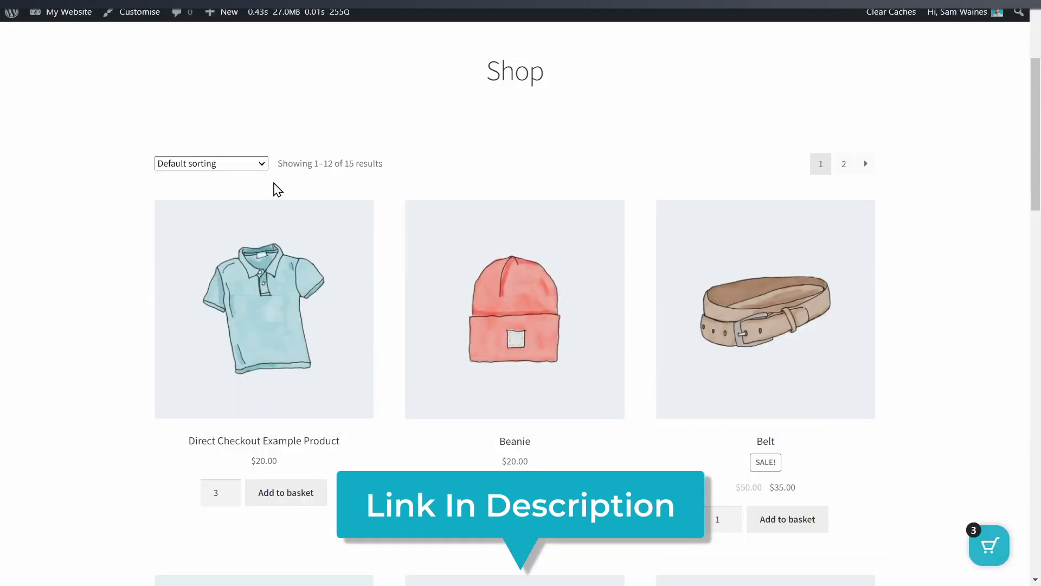
# Step: Reload the shop and preview Direct Checkout Example Product in its quick view, then close it
pyautogui.press('F5')
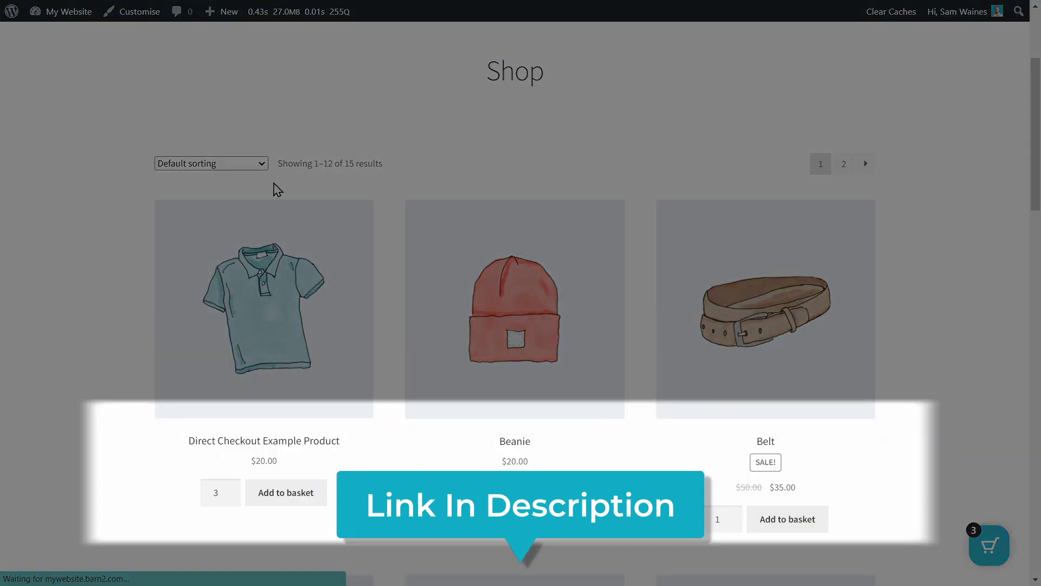
pyautogui.scroll(-2, 305, 209)
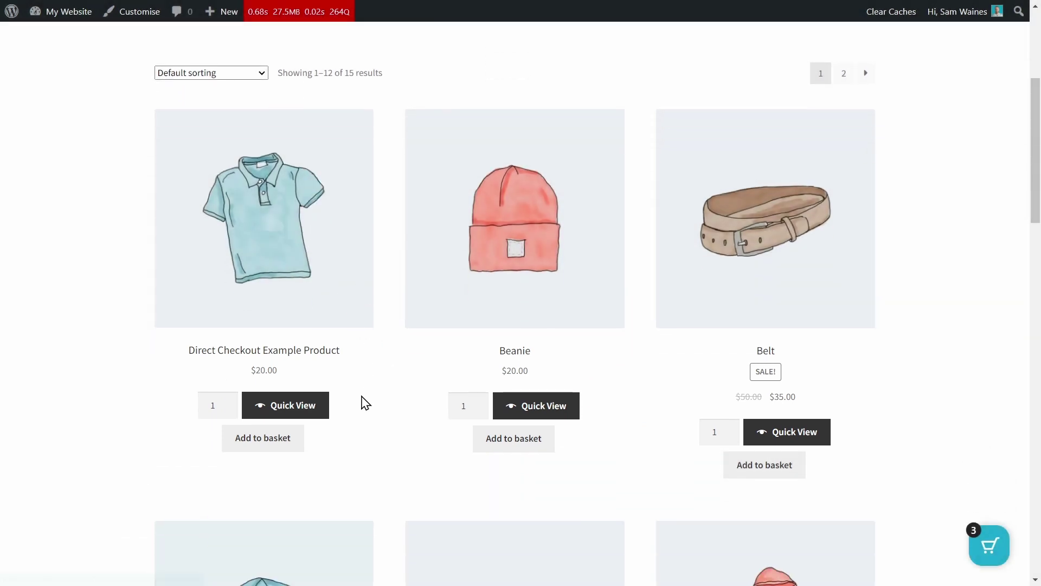
pyautogui.click(279, 408)
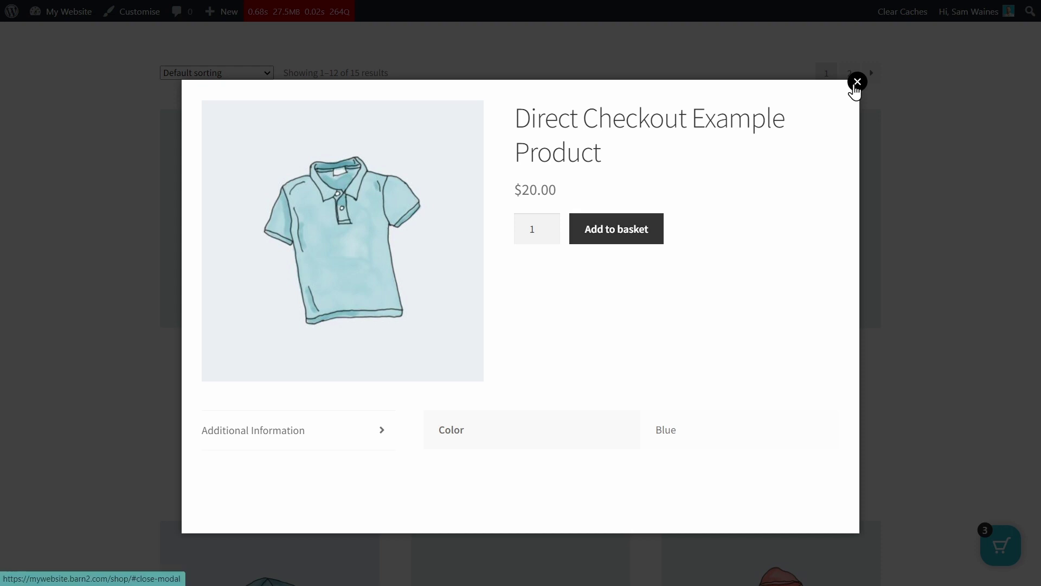
pyautogui.click(857, 83)
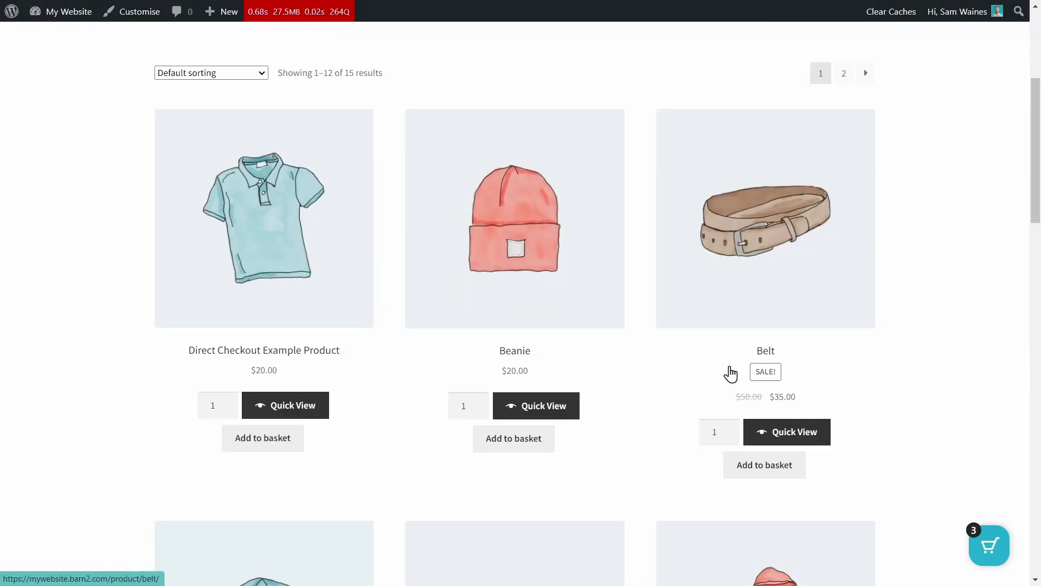
# Step: Add 3 Beanies to the basket from the Beanie quick view
pyautogui.click(567, 406)
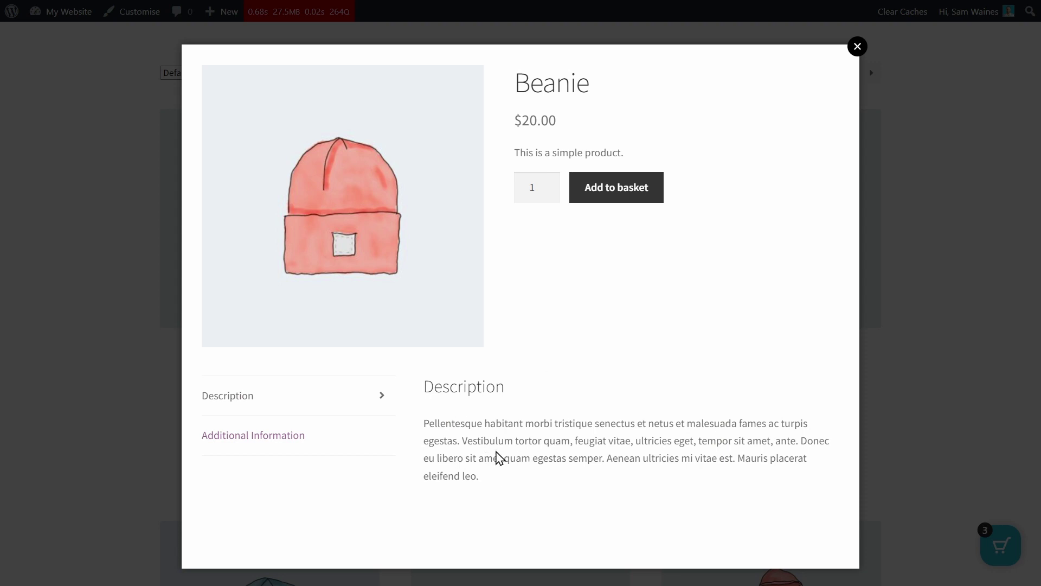
pyautogui.click(548, 184)
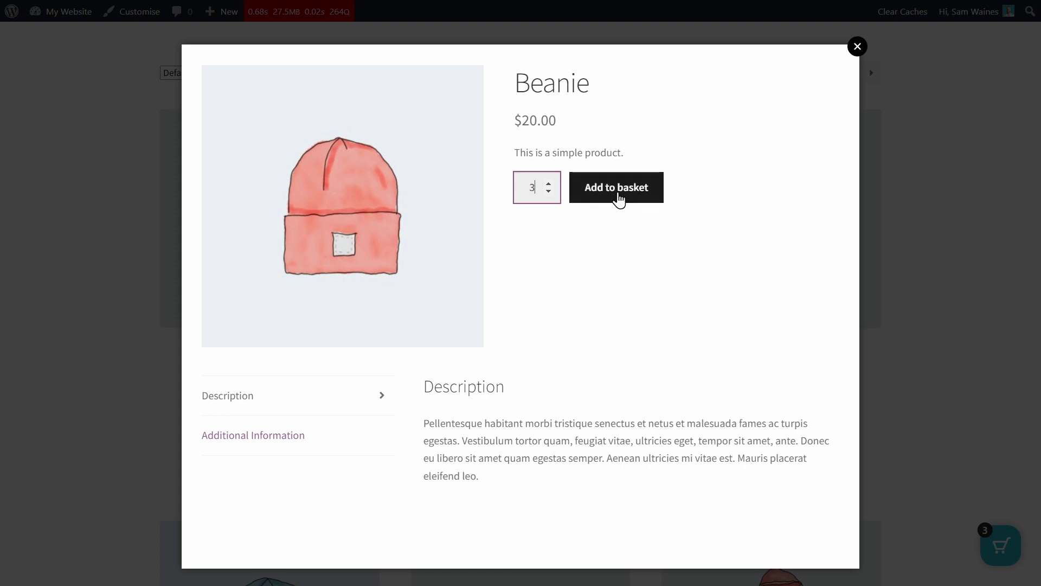
pyautogui.click(618, 198)
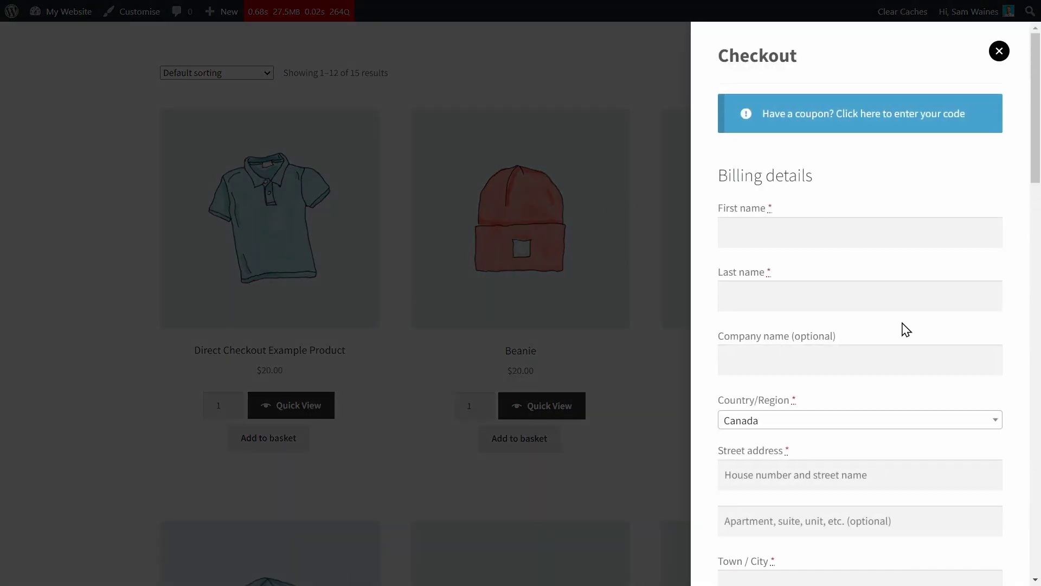
pyautogui.scroll(-10, 903, 265)
pyautogui.scroll(5, 905, 267)
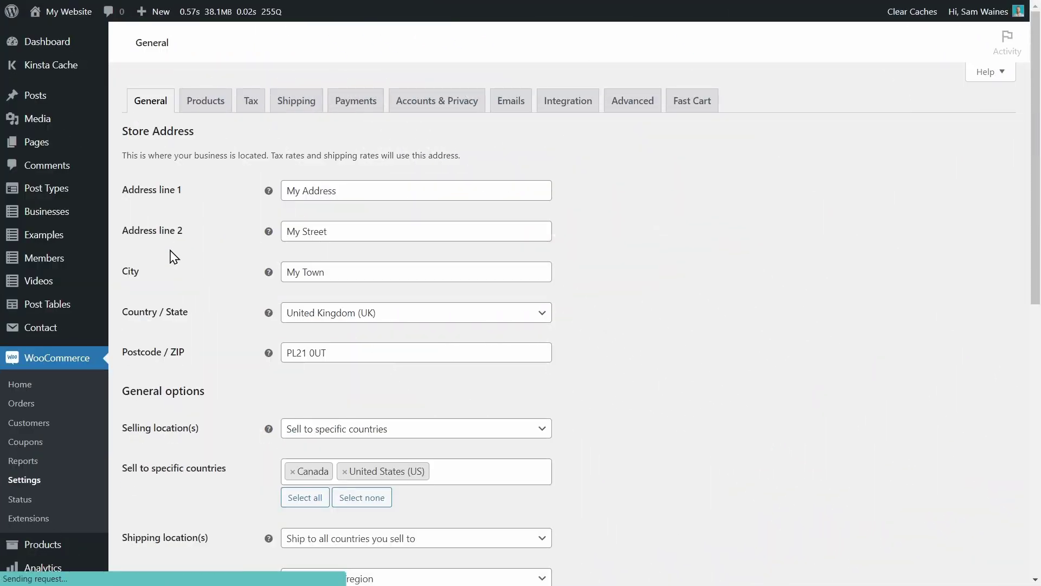
# Step: Turn off Fast Cart's Auto open and Direct checkout options, keeping the centered popup, and save
pyautogui.click(205, 102)
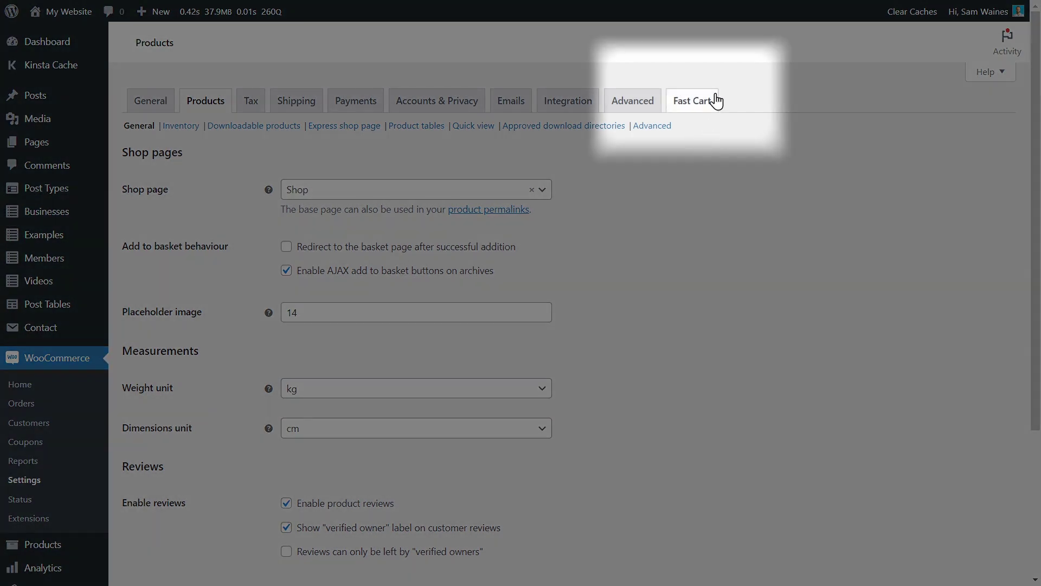
pyautogui.click(697, 113)
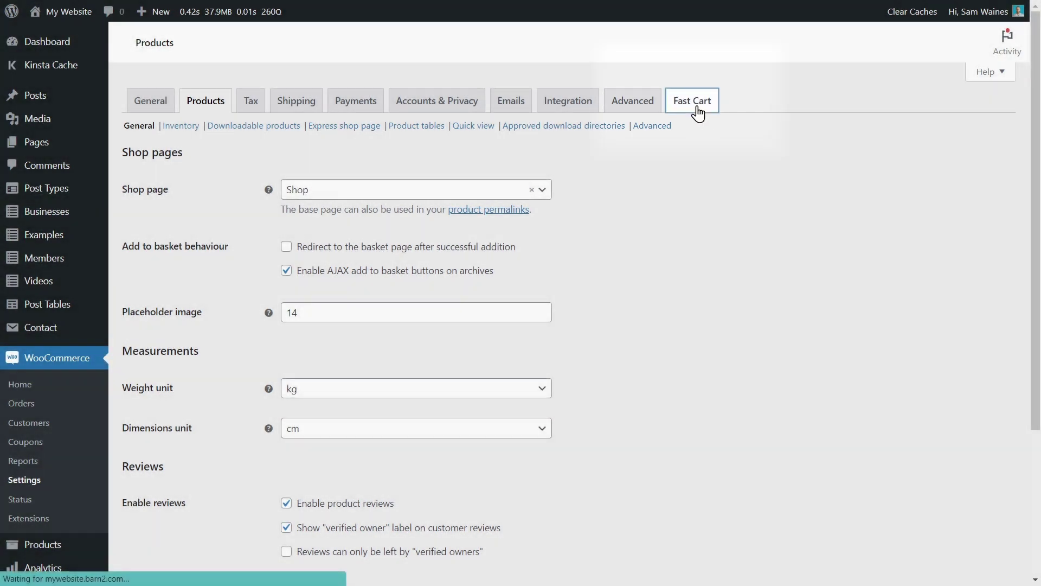
pyautogui.scroll(-4, 413, 151)
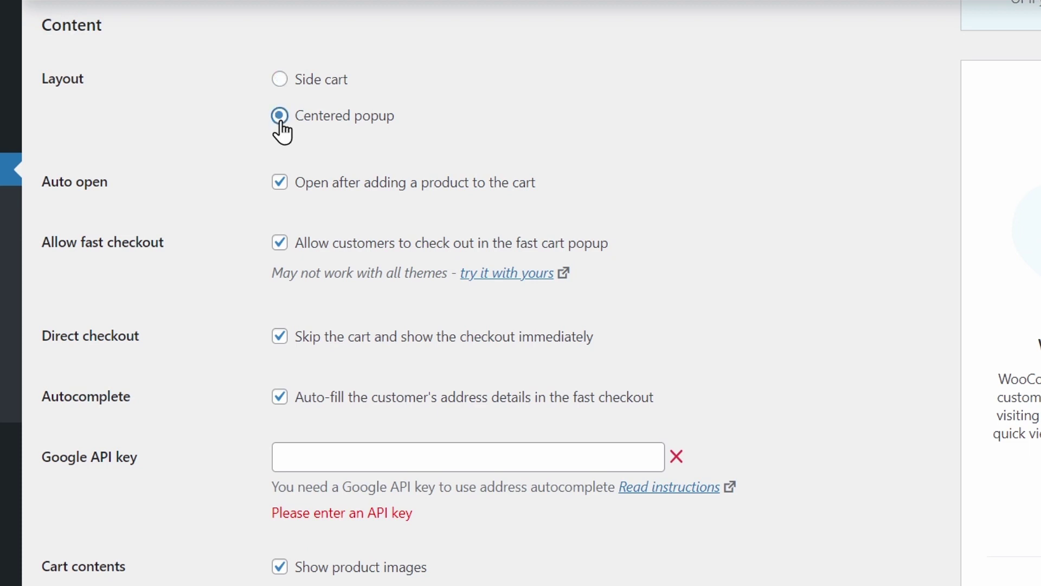
pyautogui.click(280, 184)
pyautogui.scroll(-1, 349, 220)
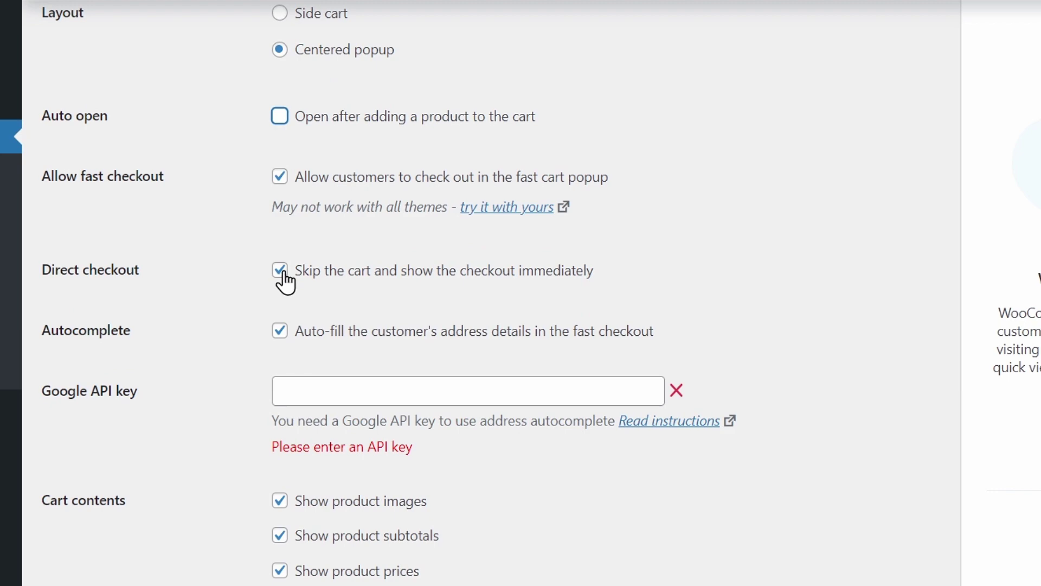
pyautogui.click(280, 270)
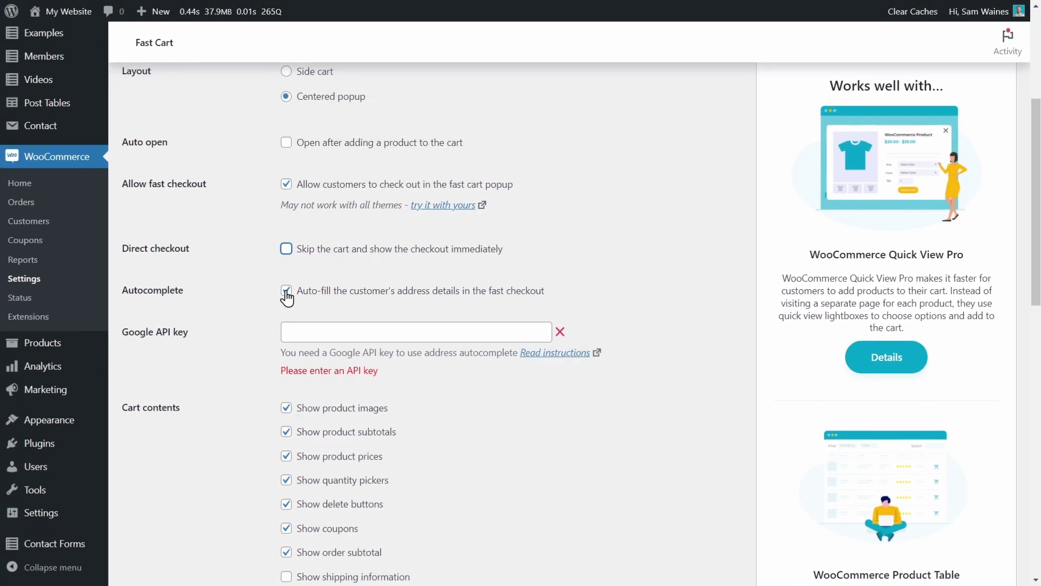
pyautogui.scroll(-10, 288, 291)
pyautogui.click(162, 477)
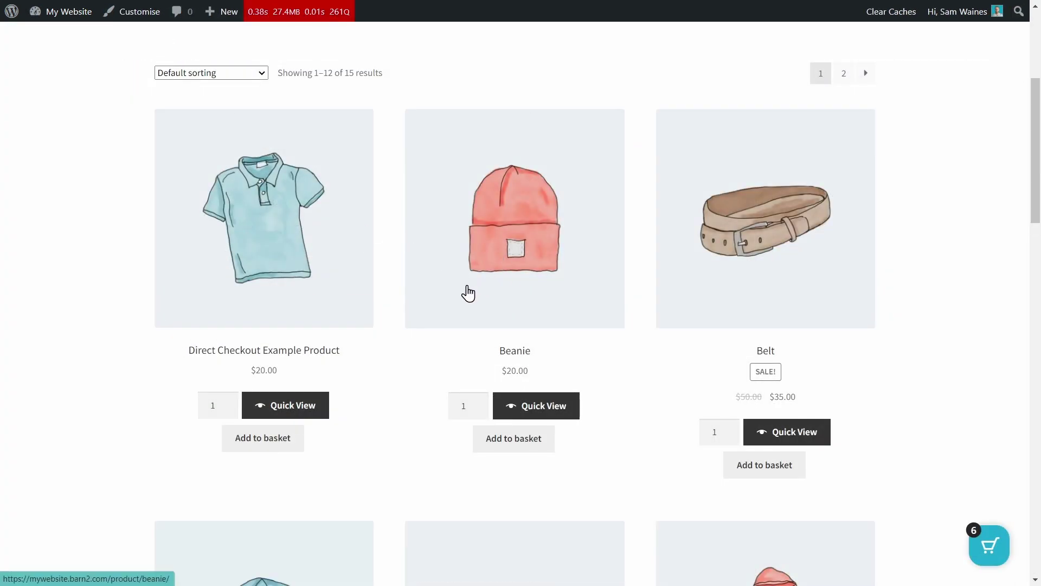
# Step: Add Direct Checkout Example Product and proceed to Checkout from the My Cart popup
pyautogui.click(280, 445)
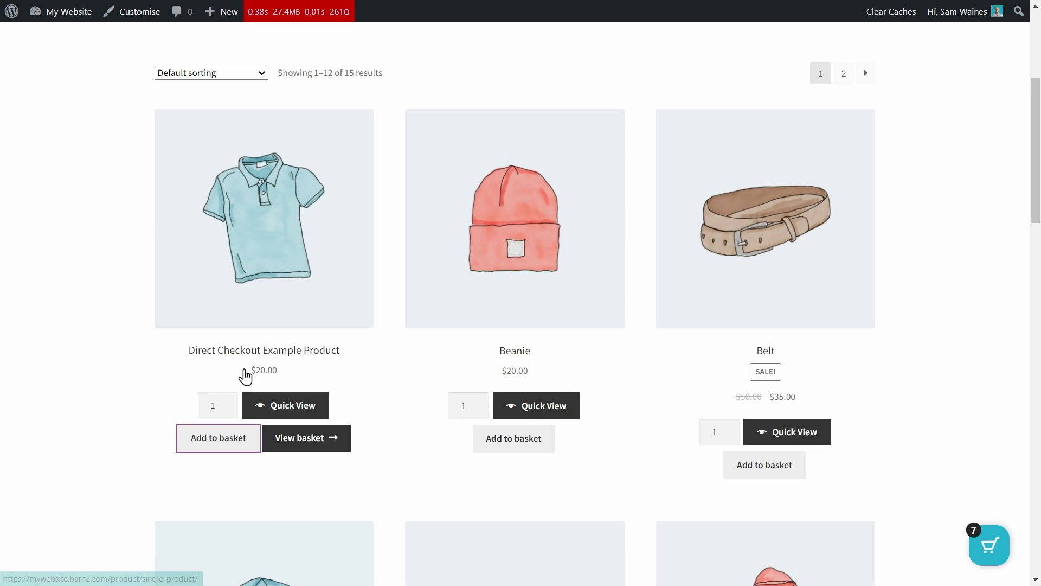
pyautogui.click(988, 545)
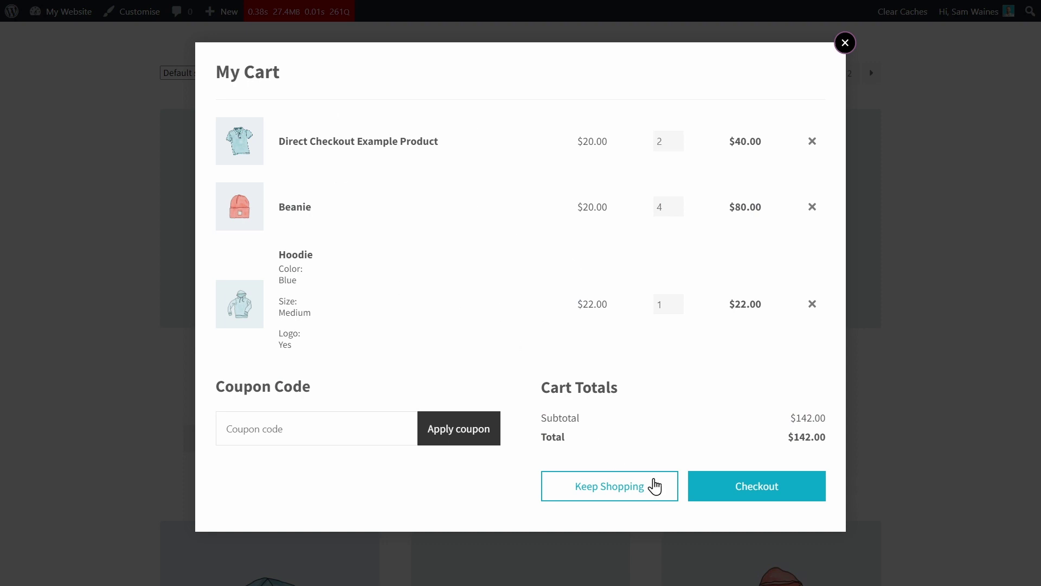
pyautogui.click(741, 491)
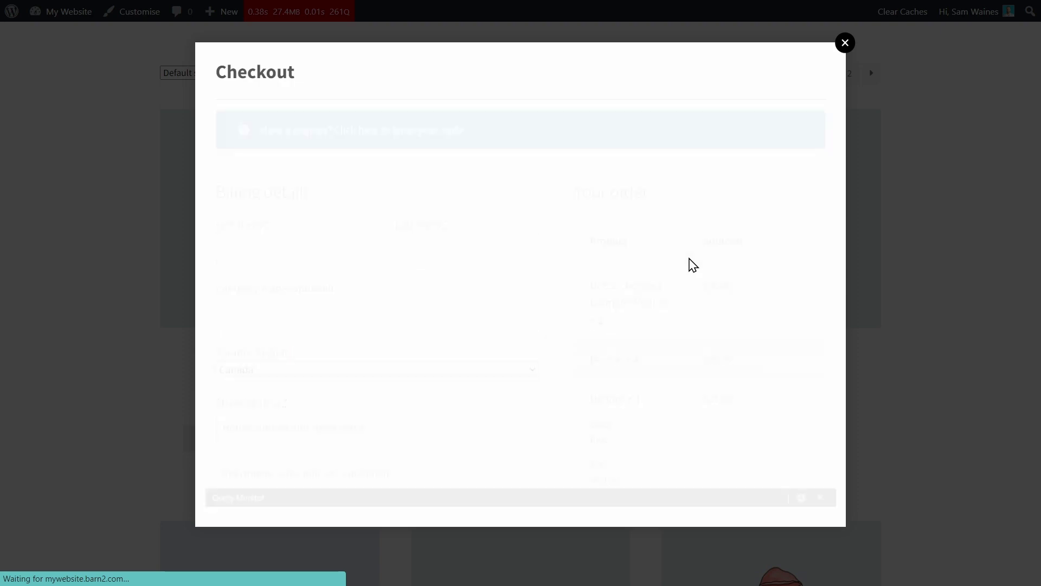
pyautogui.scroll(-2, 552, 230)
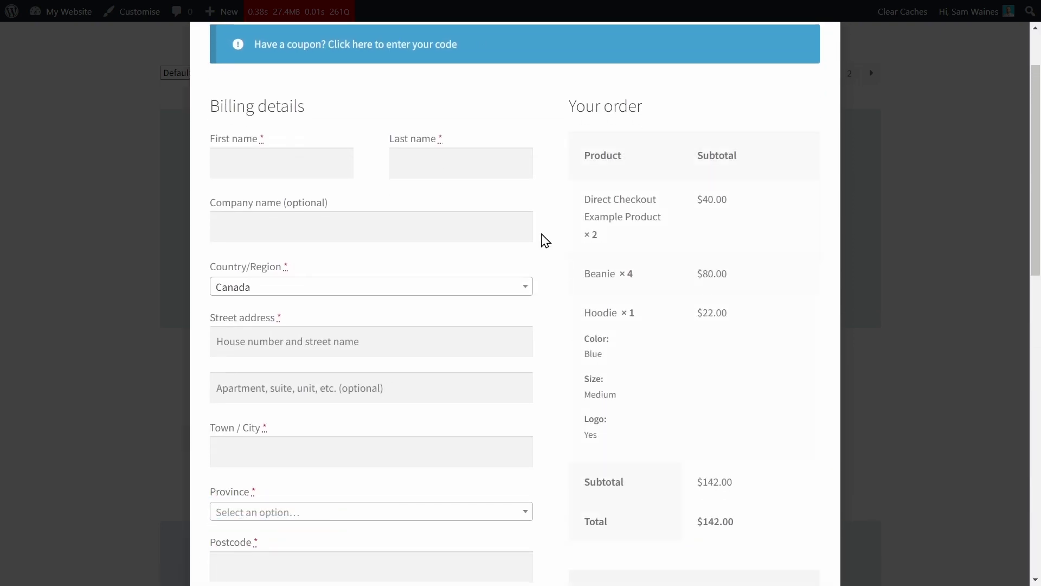
pyautogui.scroll(-15, 545, 239)
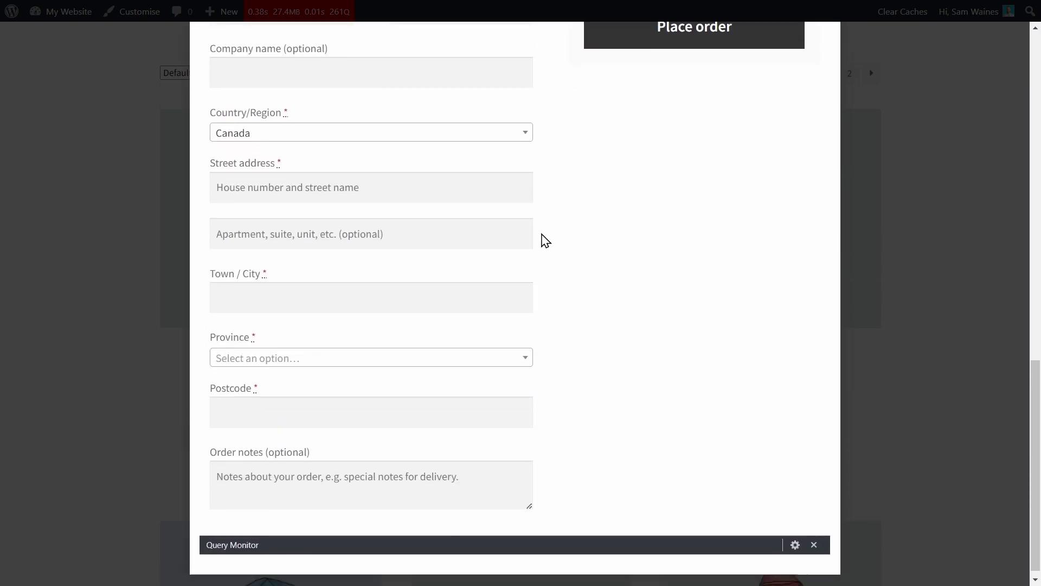
pyautogui.scroll(15, 545, 240)
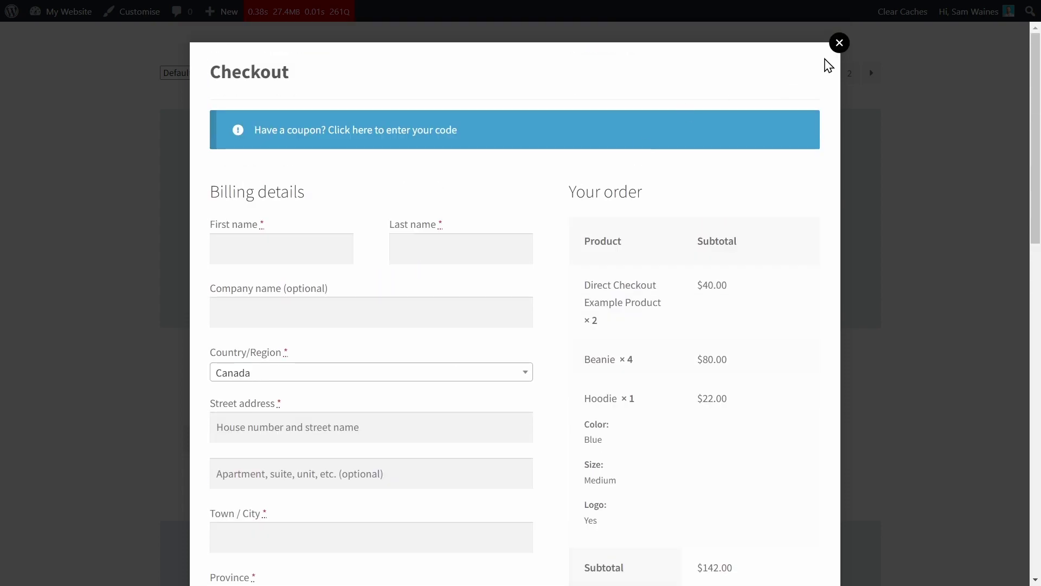